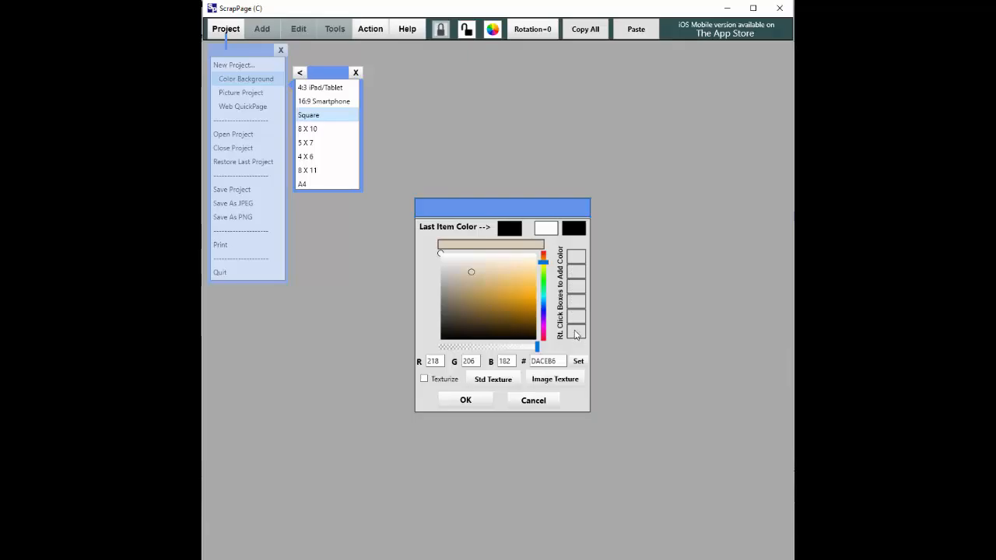
# Step: Save the beige DACEB6 as a custom swatch and texture the background with SPTX-Patches-4.jpg
pyautogui.rightClick(576, 261)
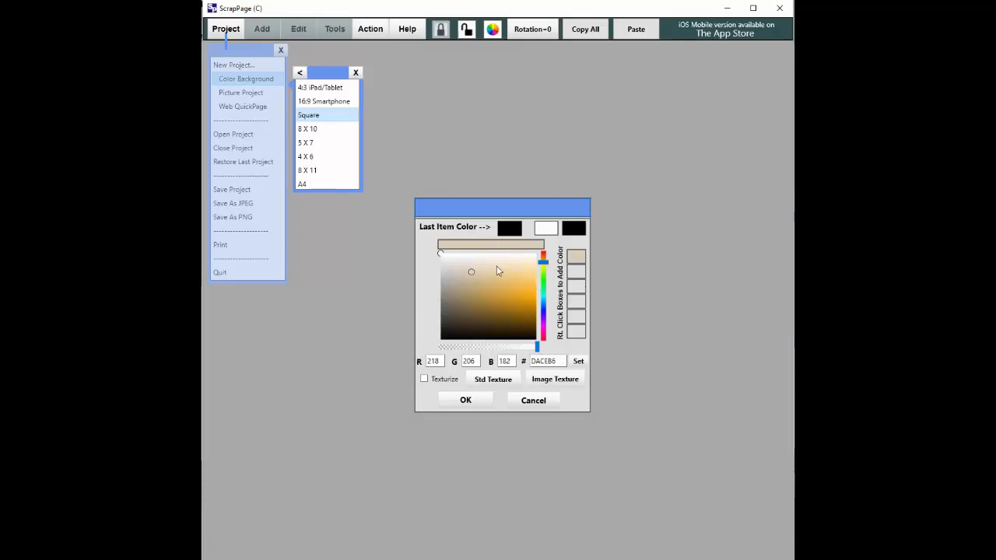
pyautogui.click(492, 383)
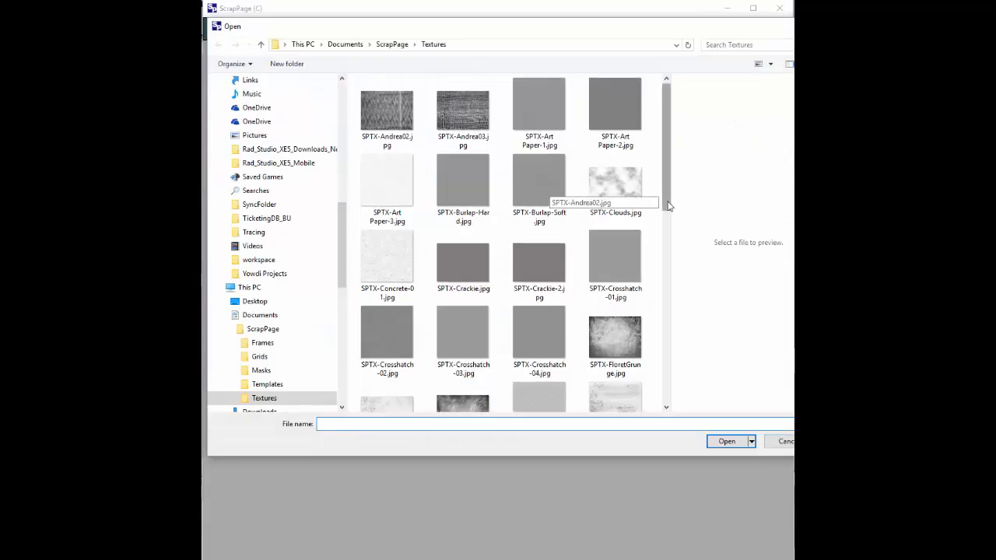
pyautogui.scroll(-2, 674, 233)
pyautogui.scroll(-2, 675, 280)
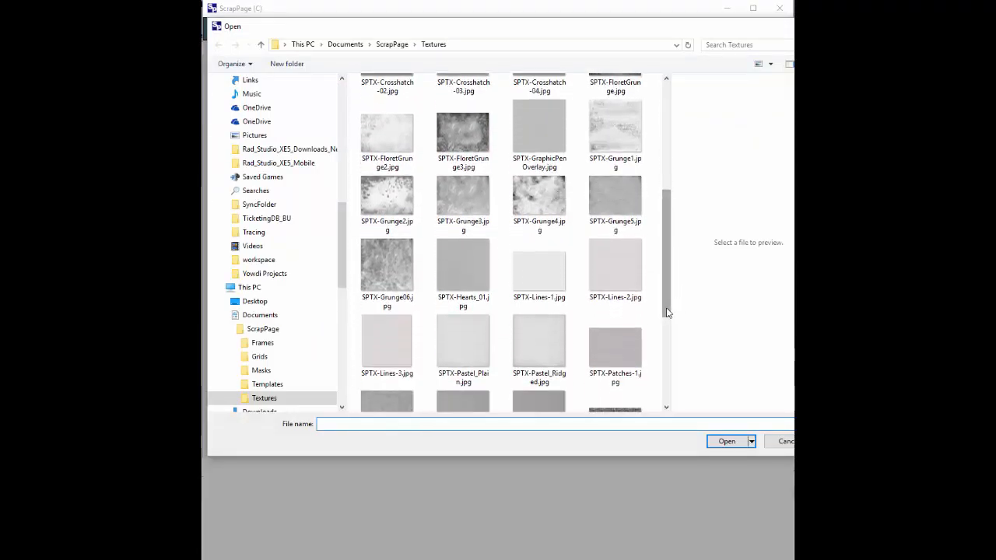
pyautogui.scroll(-1, 668, 303)
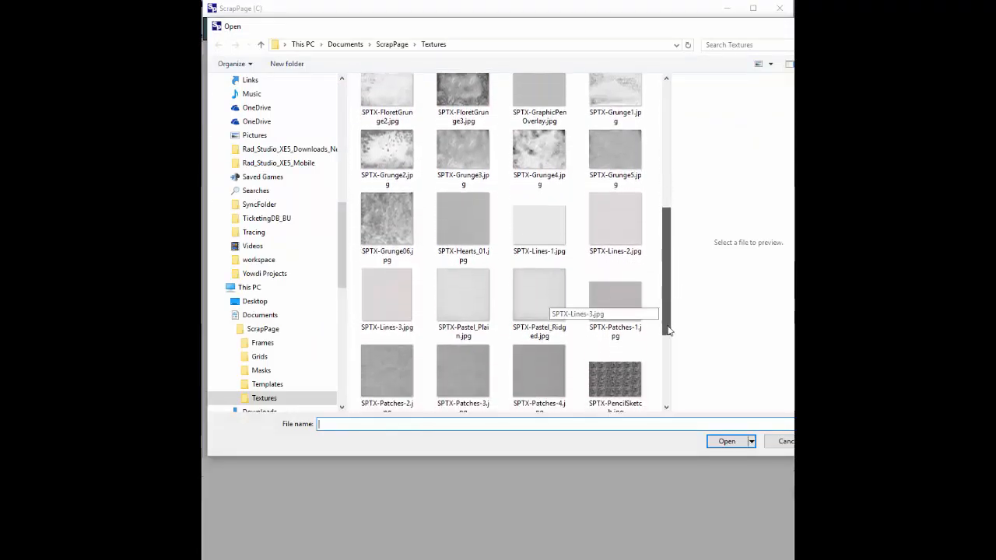
pyautogui.click(534, 349)
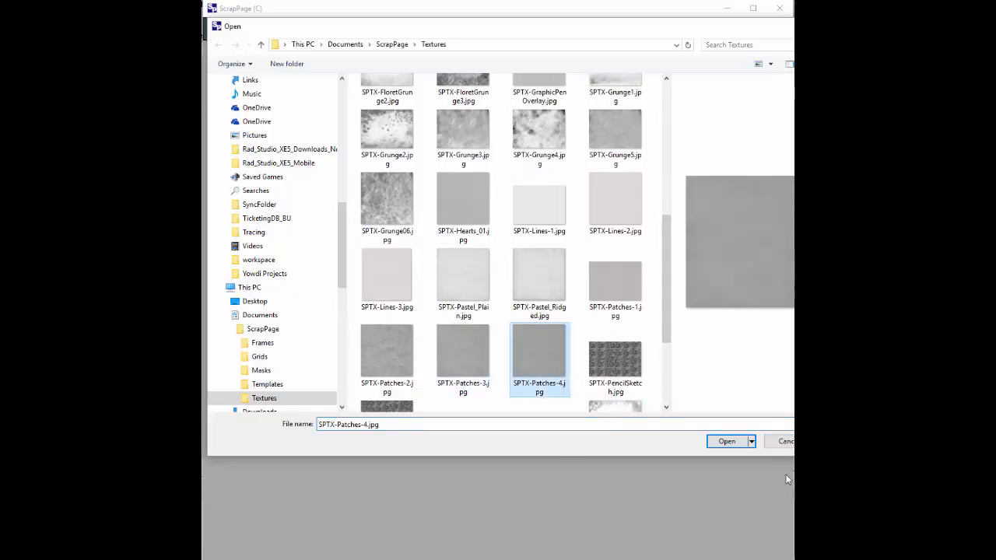
pyautogui.click(728, 442)
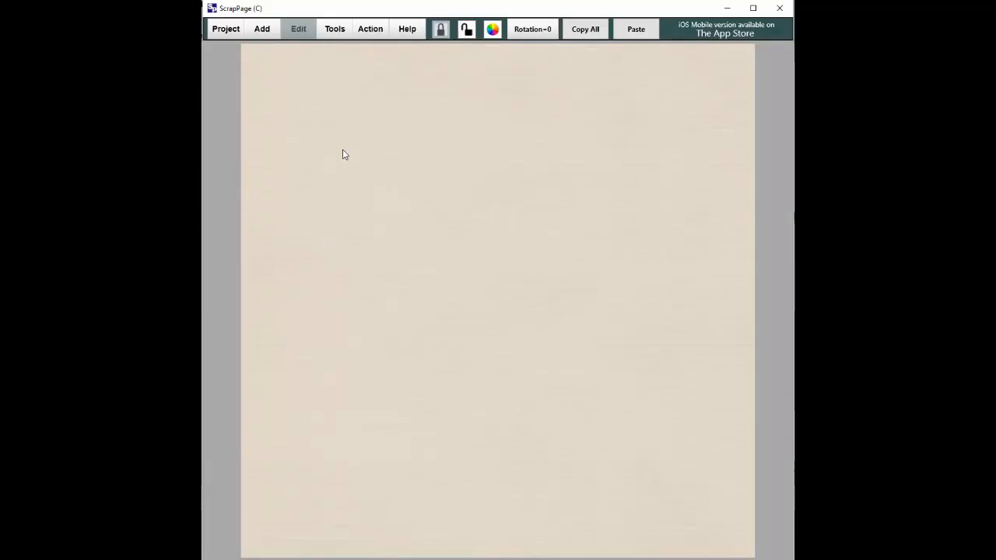
# Step: Try the SPTX-Patches-3.jpg standard texture on the page background
pyautogui.click(336, 31)
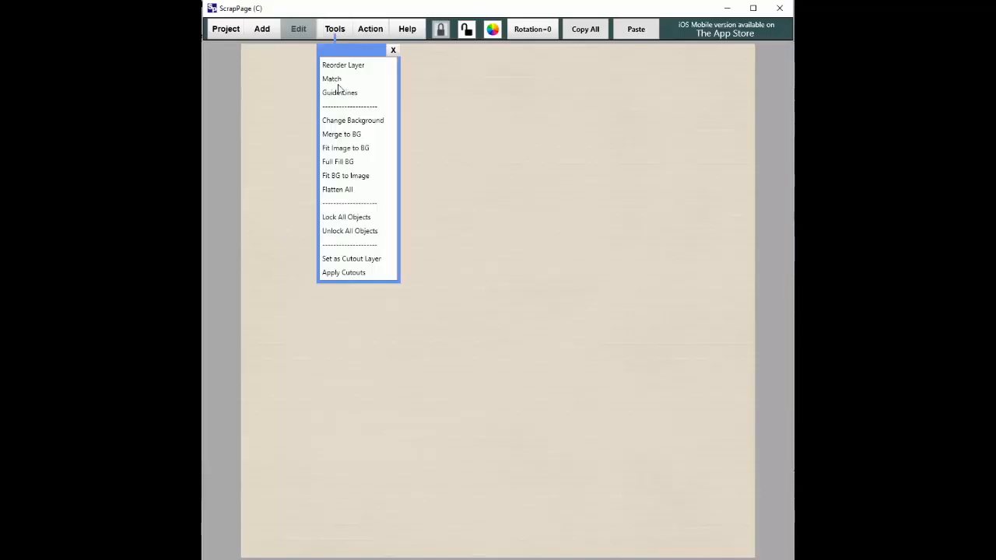
pyautogui.click(343, 121)
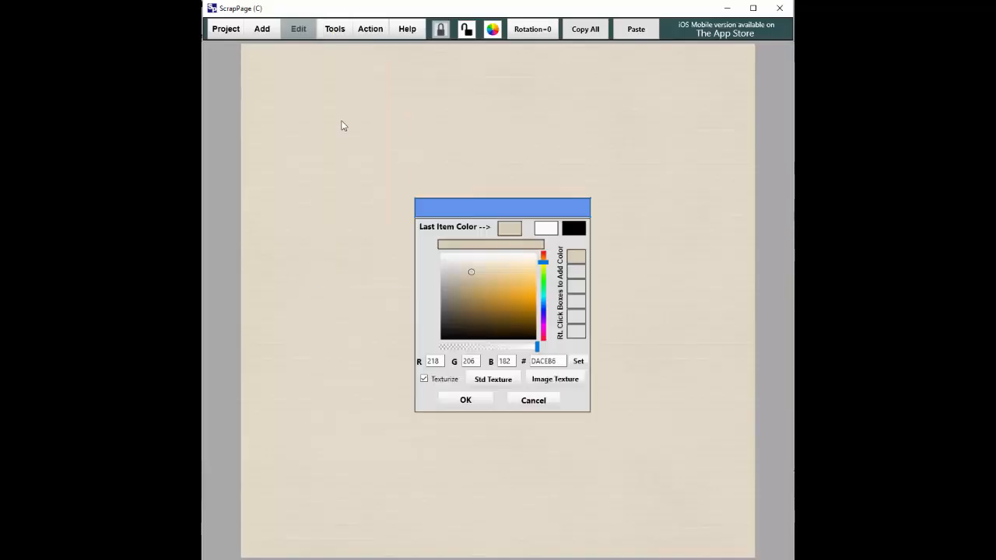
pyautogui.click(494, 379)
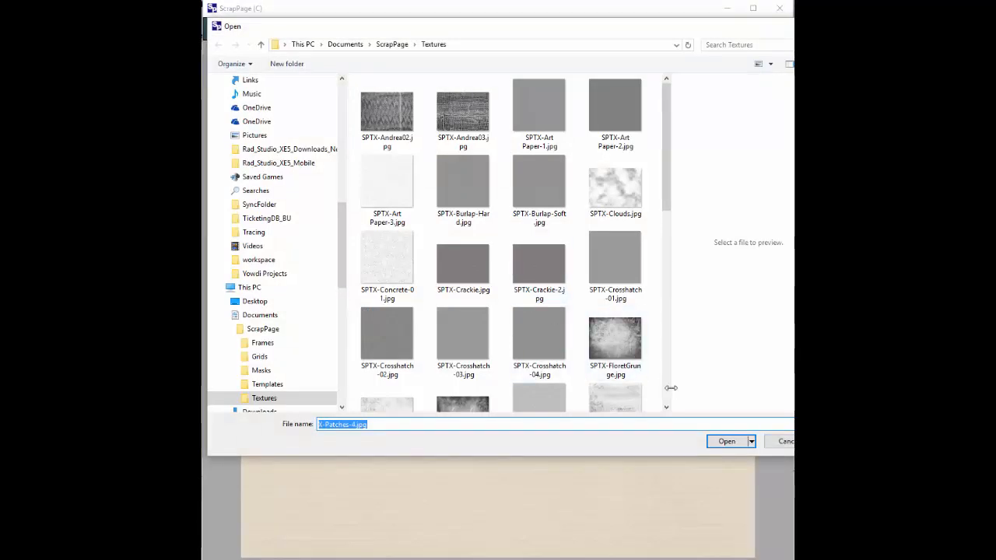
pyautogui.scroll(-2, 665, 397)
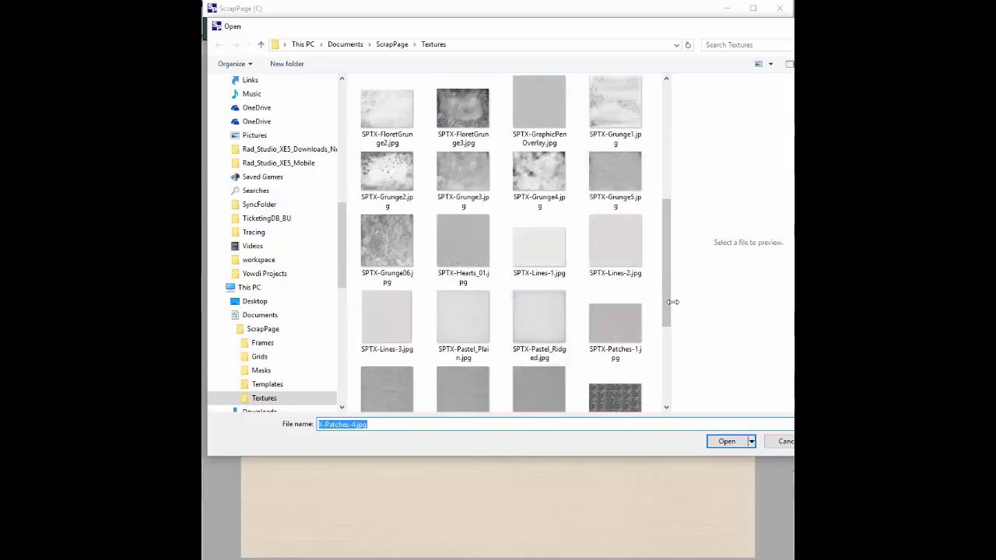
pyautogui.moveTo(670, 317); pyautogui.dragTo(667, 347)
pyautogui.click(447, 296)
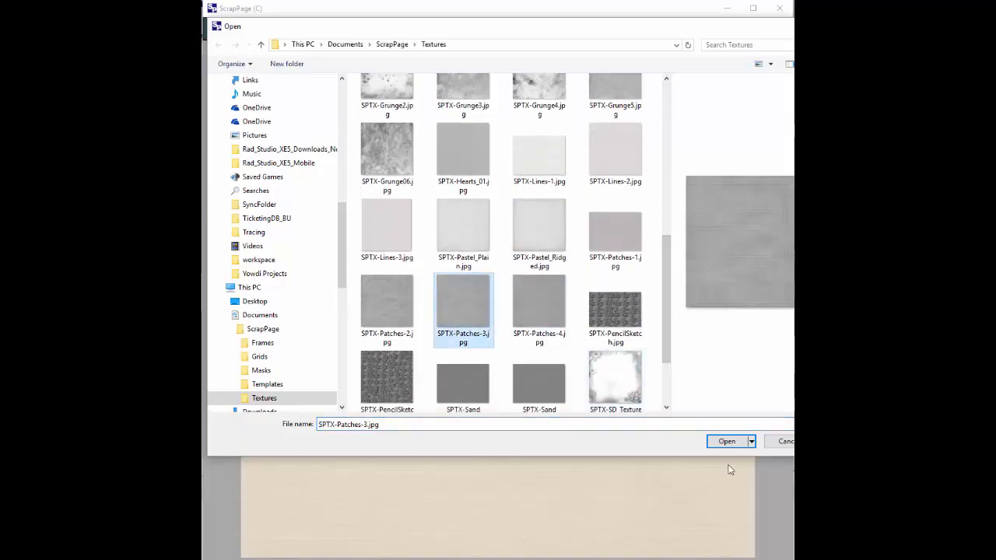
pyautogui.click(722, 442)
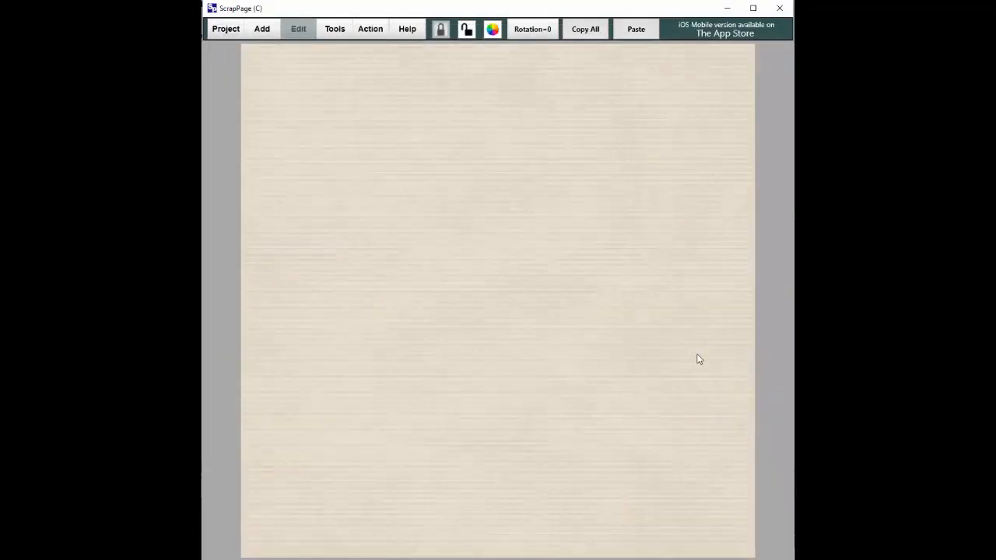
# Step: Switch the background texture to SPTX-Patches-2.jpg instead
pyautogui.click(340, 34)
pyautogui.click(339, 124)
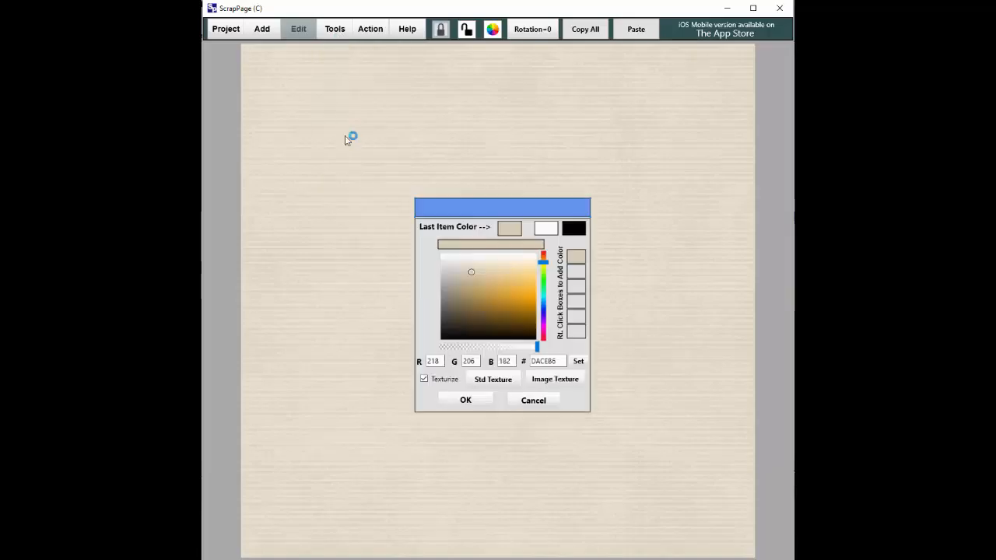
pyautogui.click(486, 380)
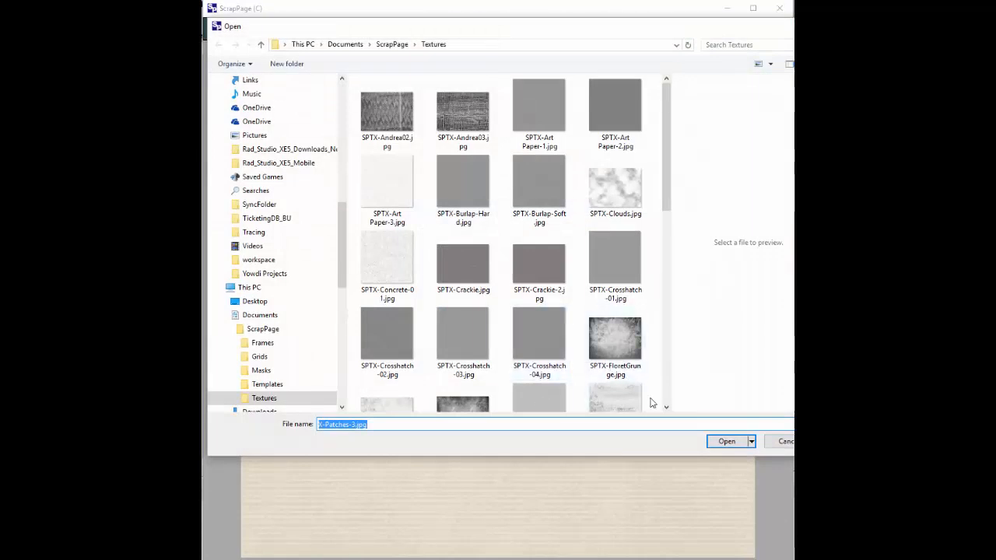
pyautogui.scroll(-5, 529, 358)
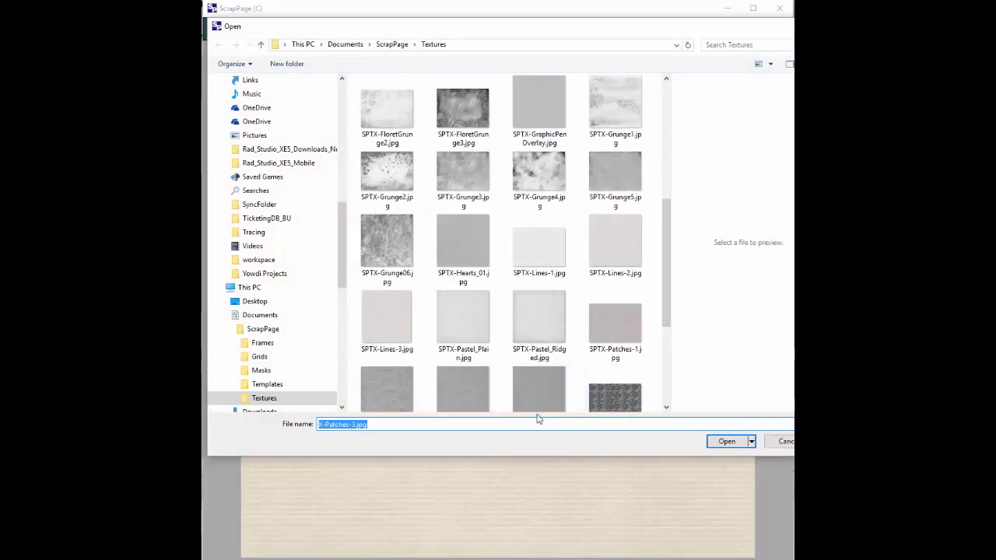
pyautogui.scroll(-3, 665, 413)
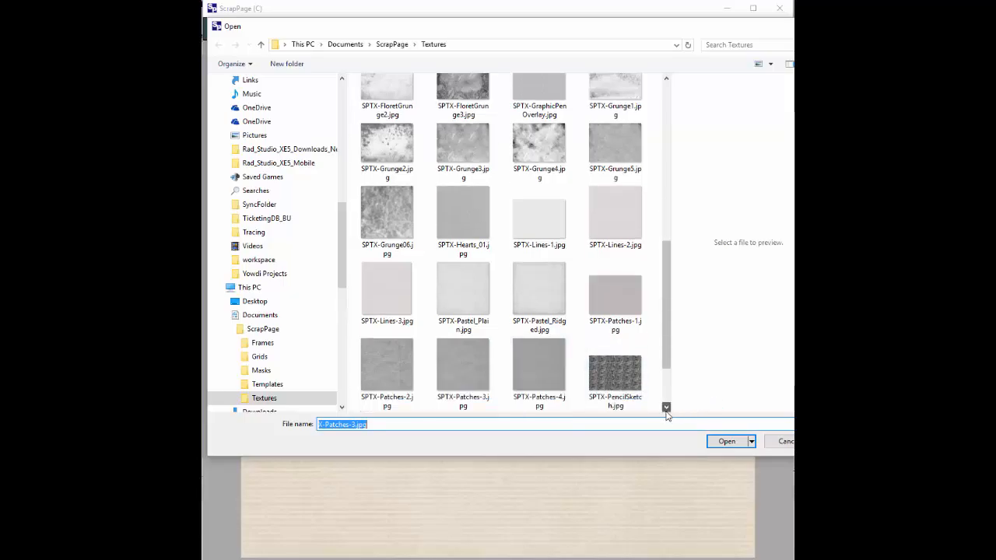
pyautogui.click(380, 291)
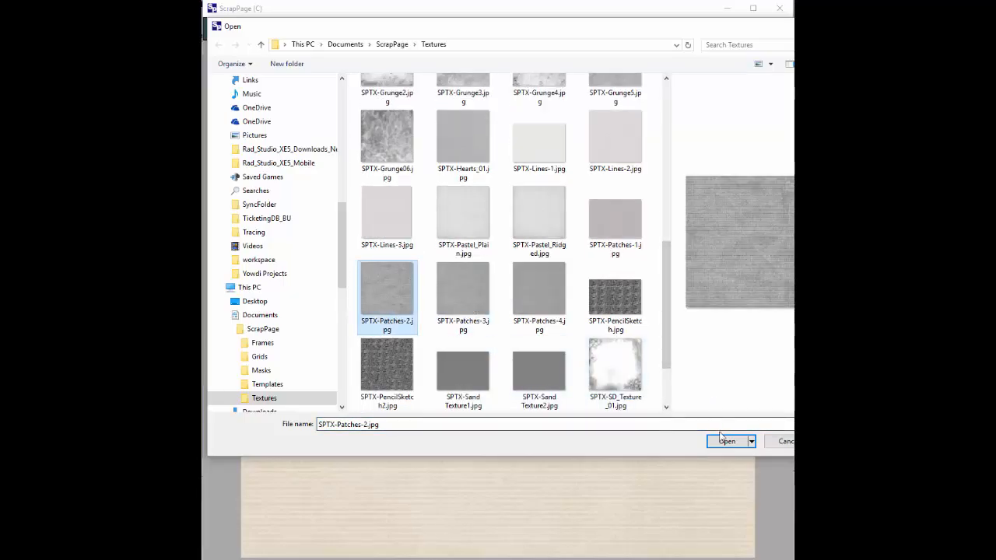
pyautogui.doubleClick(379, 291)
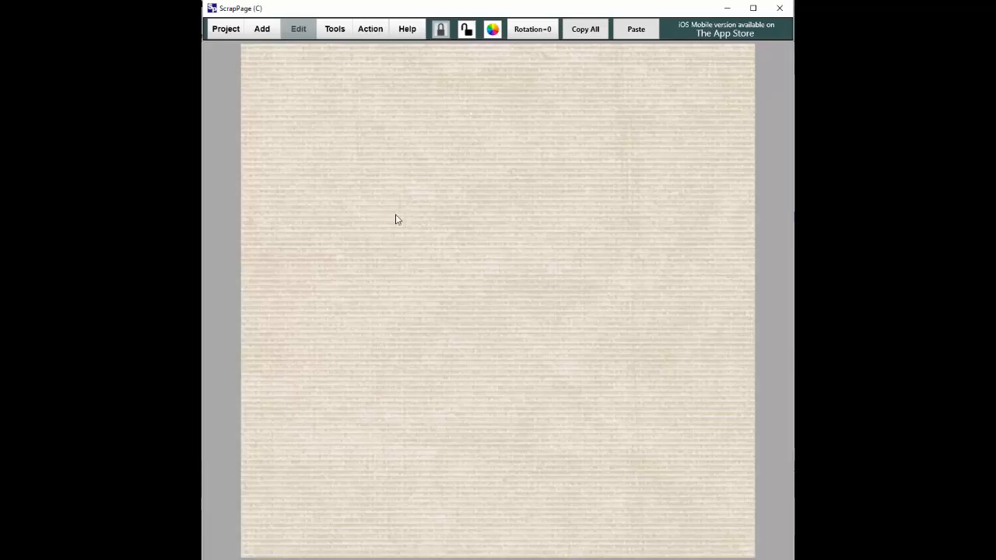
# Step: Add sd-my-little-chickadee-pp3.jpg and pp7.jpg from the SD-MyLittleChickadee folder to the page
pyautogui.click(272, 29)
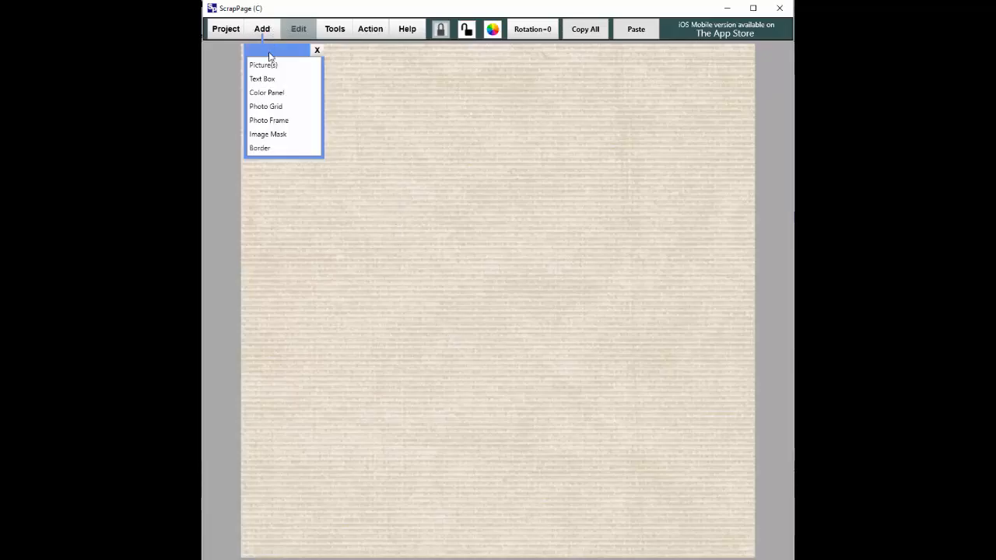
pyautogui.click(269, 65)
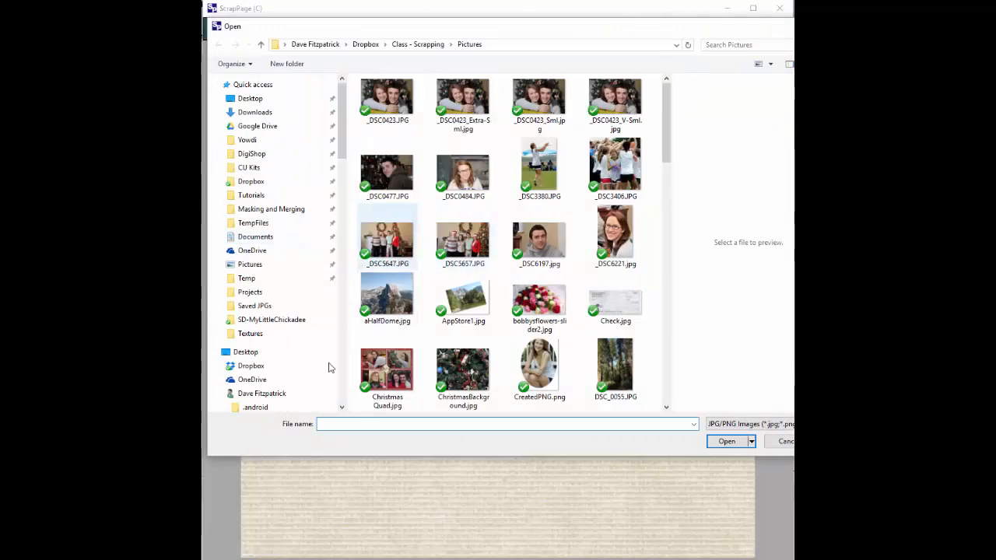
pyautogui.click(412, 44)
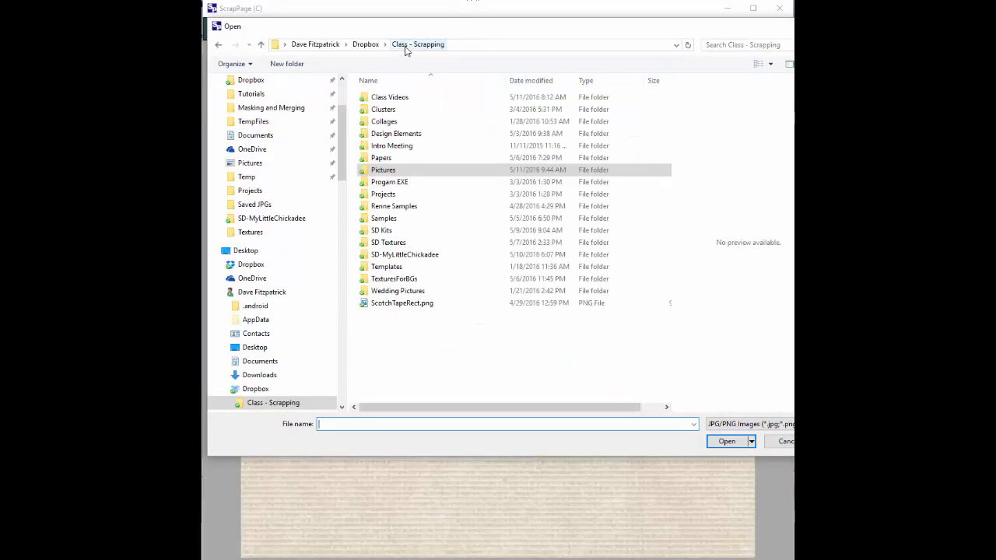
pyautogui.doubleClick(393, 258)
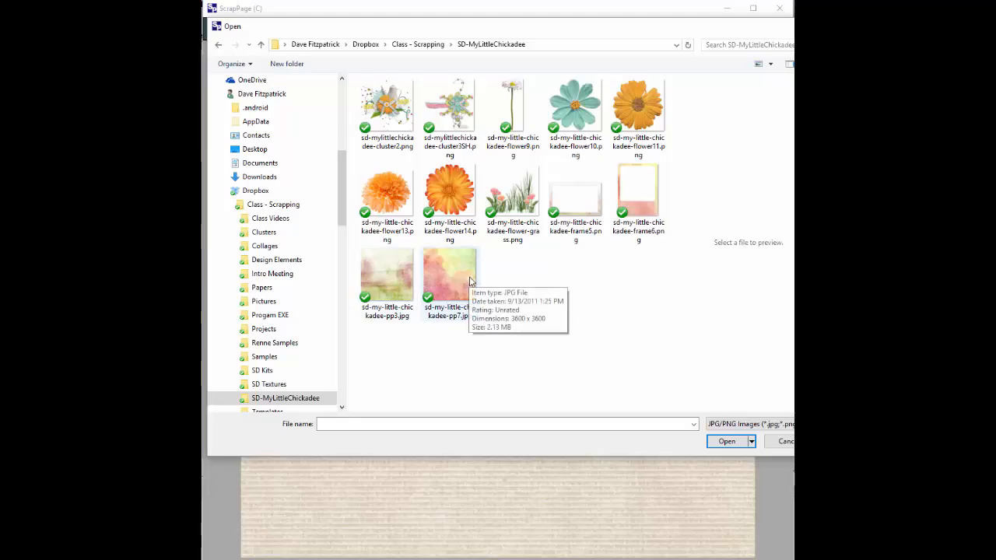
pyautogui.click(382, 280)
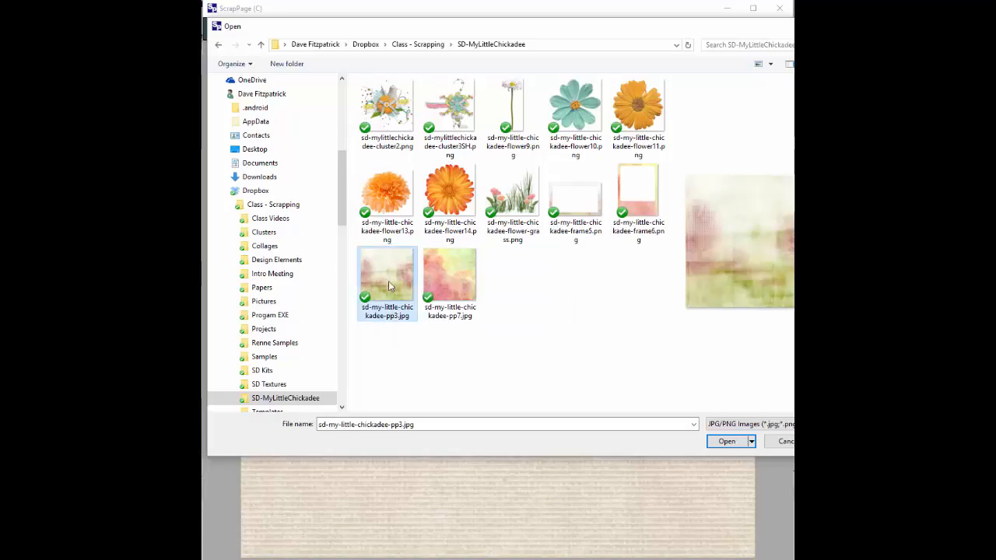
pyautogui.keyDown('ctrl'); pyautogui.click(441, 287); pyautogui.keyUp('ctrl')
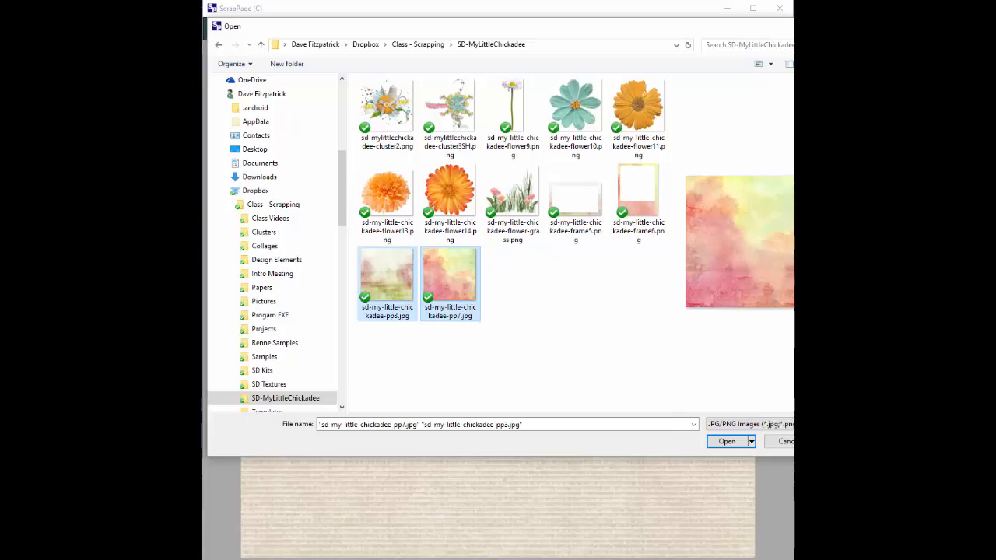
pyautogui.click(728, 442)
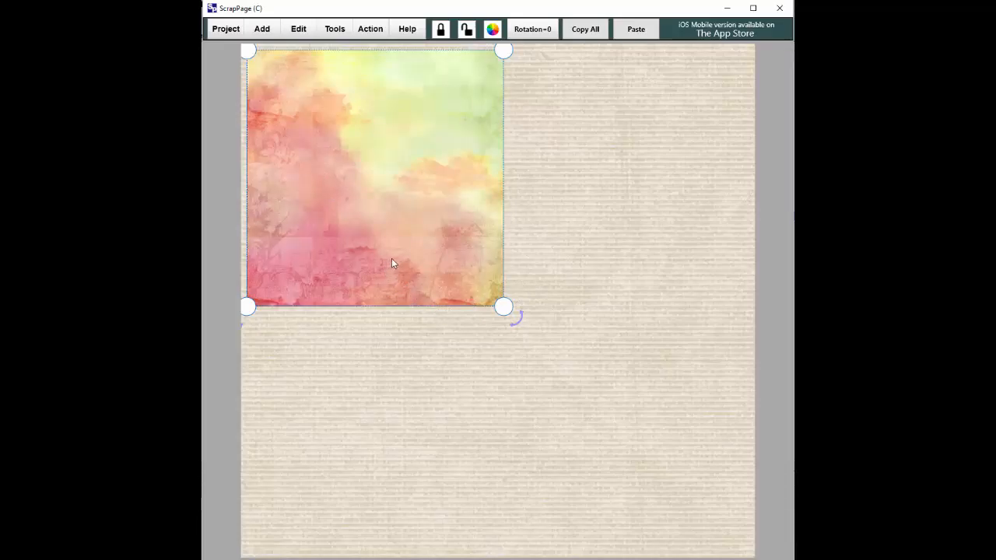
# Step: Enlarge the pink-yellow watercolour paper and move it toward the page centre, then select the smaller paper
pyautogui.moveTo(516, 310); pyautogui.dragTo(631, 398)
pyautogui.moveTo(457, 282); pyautogui.dragTo(521, 330)
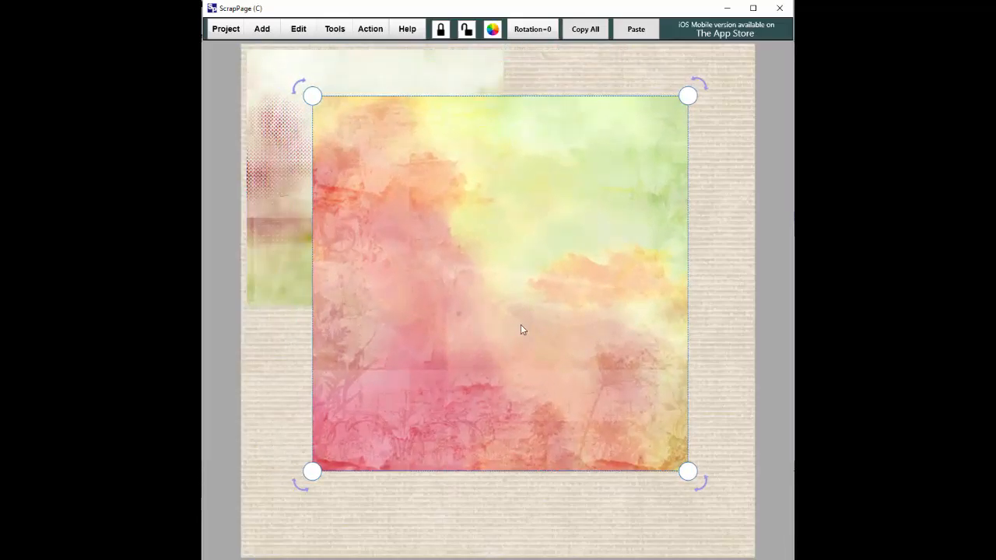
pyautogui.click(337, 76)
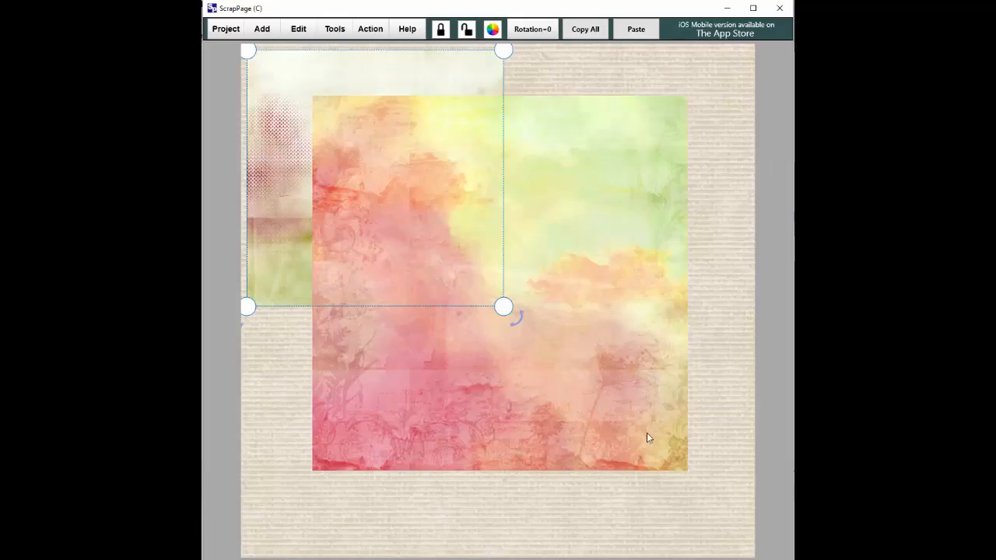
# Step: Enlarge the dotted cream-and-green paper and tilt it slightly counter-clockwise to fill most of the page
pyautogui.moveTo(503, 308); pyautogui.dragTo(735, 541)
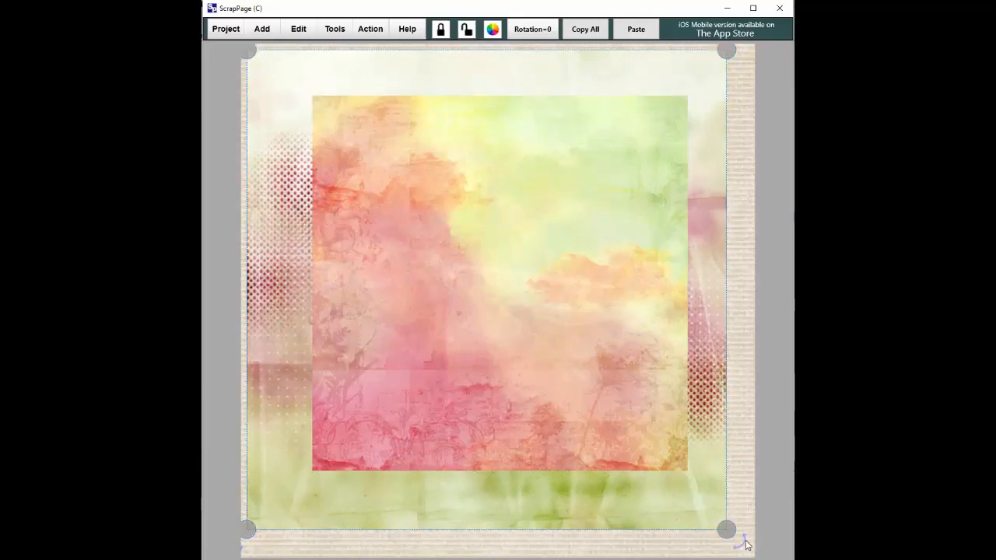
pyautogui.moveTo(746, 545); pyautogui.dragTo(755, 519)
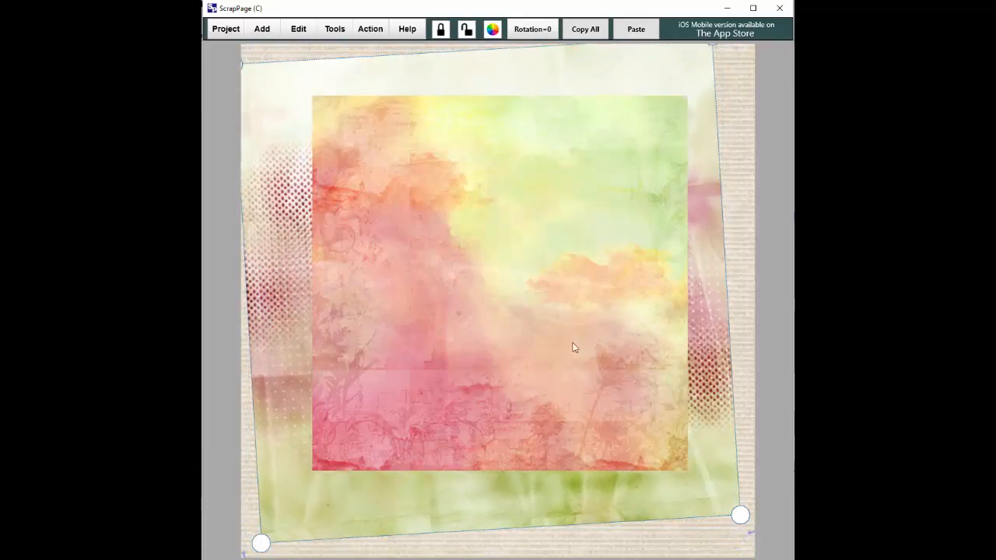
pyautogui.moveTo(716, 467); pyautogui.dragTo(723, 481)
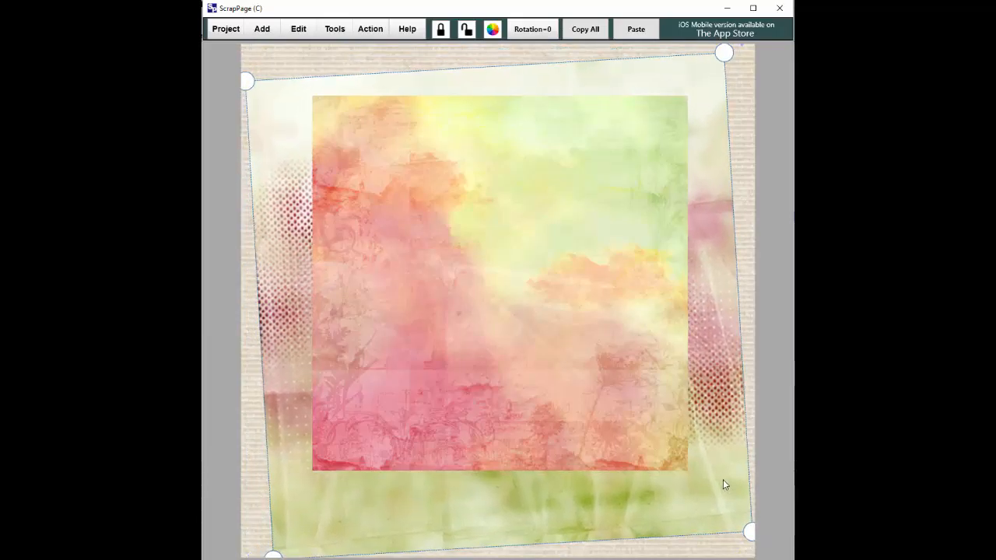
pyautogui.moveTo(247, 81); pyautogui.dragTo(226, 75)
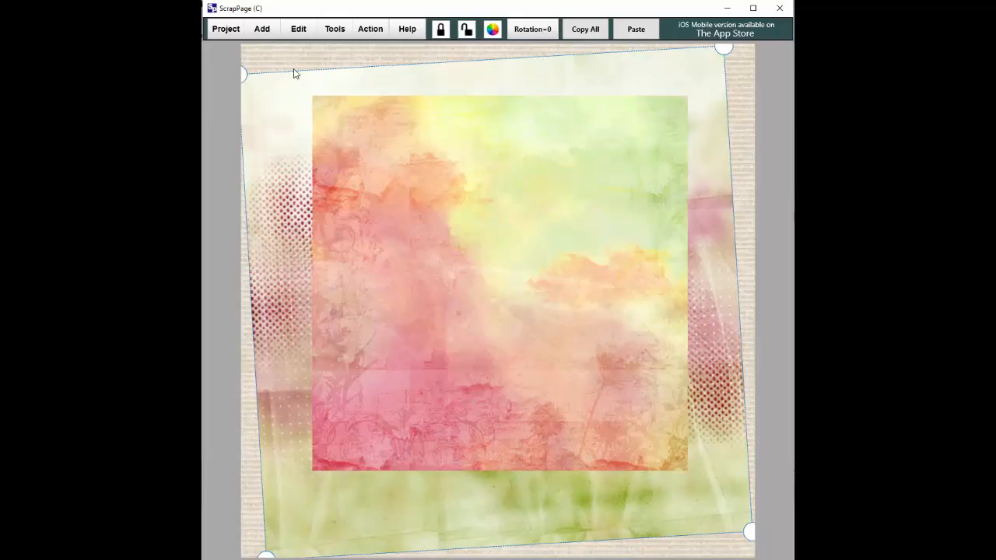
pyautogui.moveTo(749, 537); pyautogui.dragTo(708, 511)
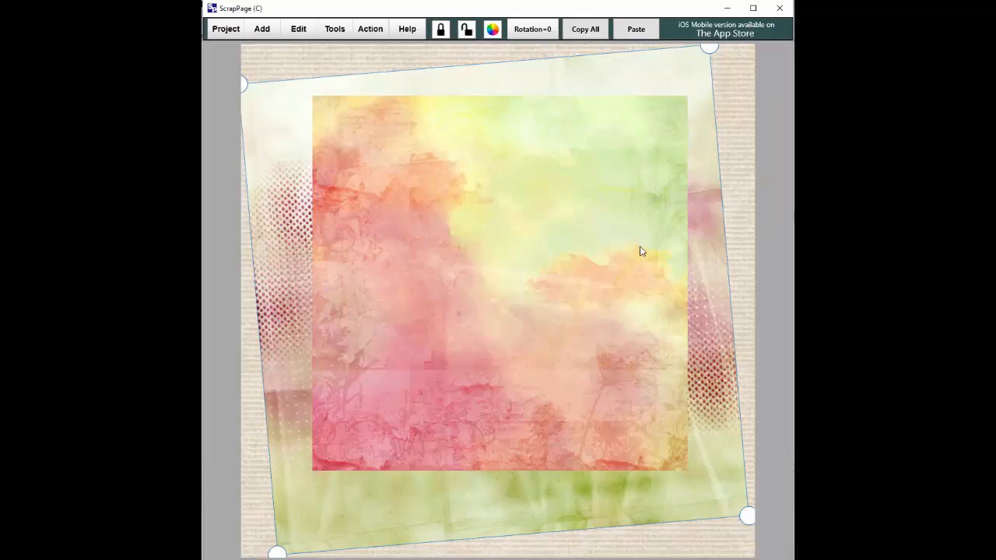
pyautogui.click(740, 76)
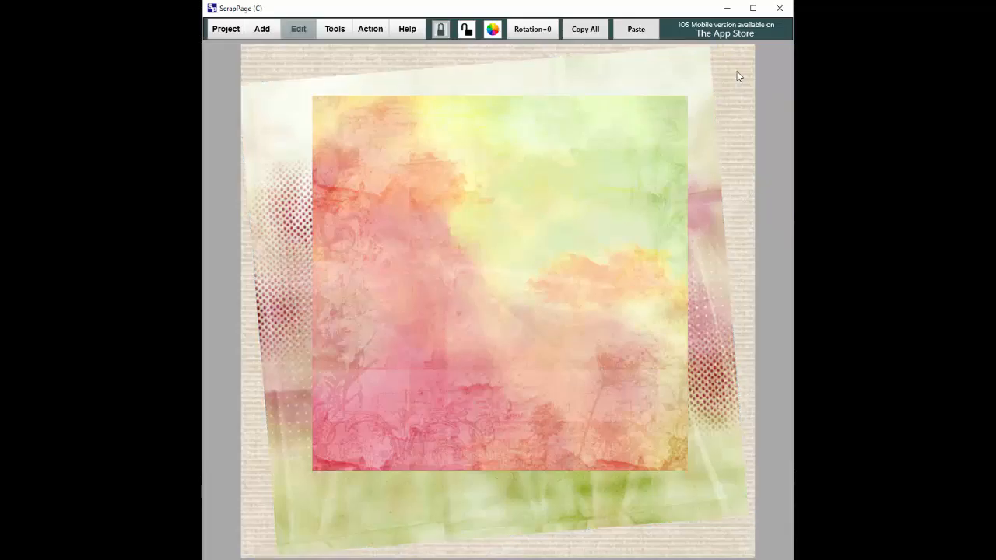
pyautogui.click(469, 211)
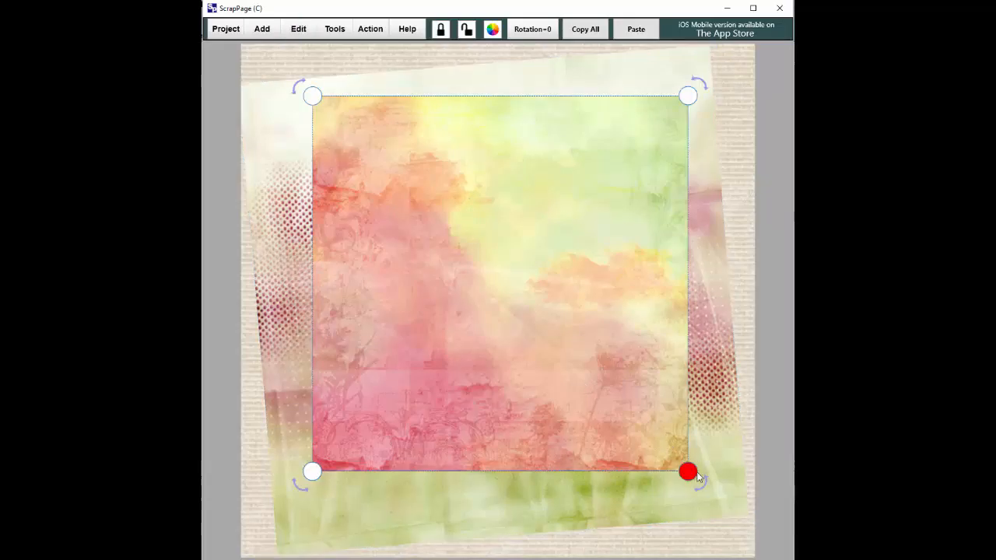
# Step: Move the pink-yellow watercolour square up-left and enlarge it to cover nearly the whole page
pyautogui.moveTo(639, 436); pyautogui.dragTo(590, 398)
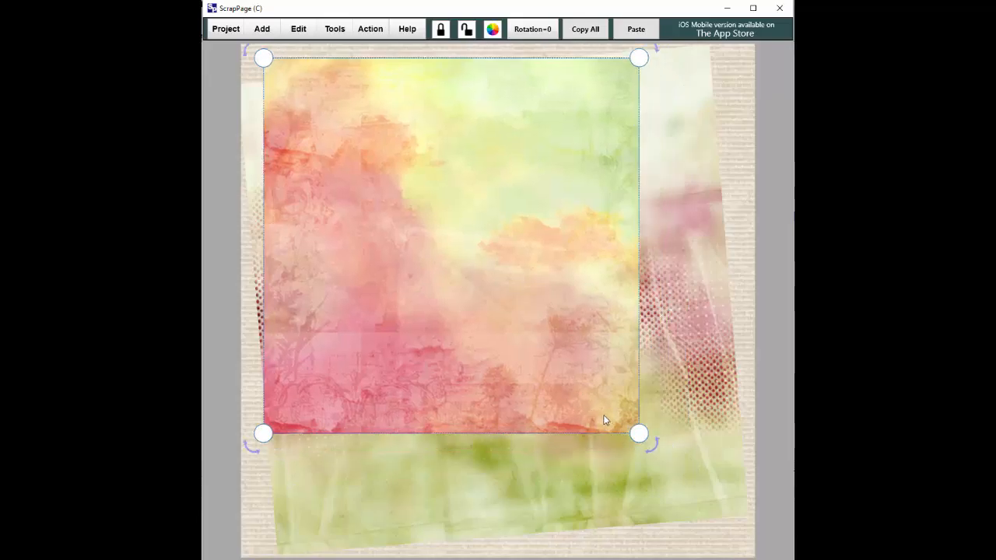
pyautogui.moveTo(642, 442); pyautogui.dragTo(724, 556)
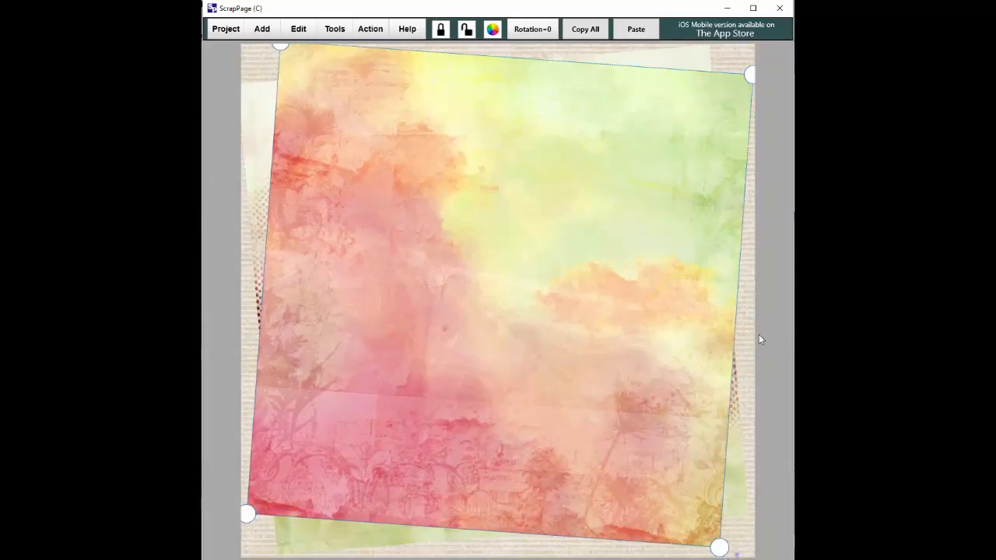
pyautogui.click(743, 356)
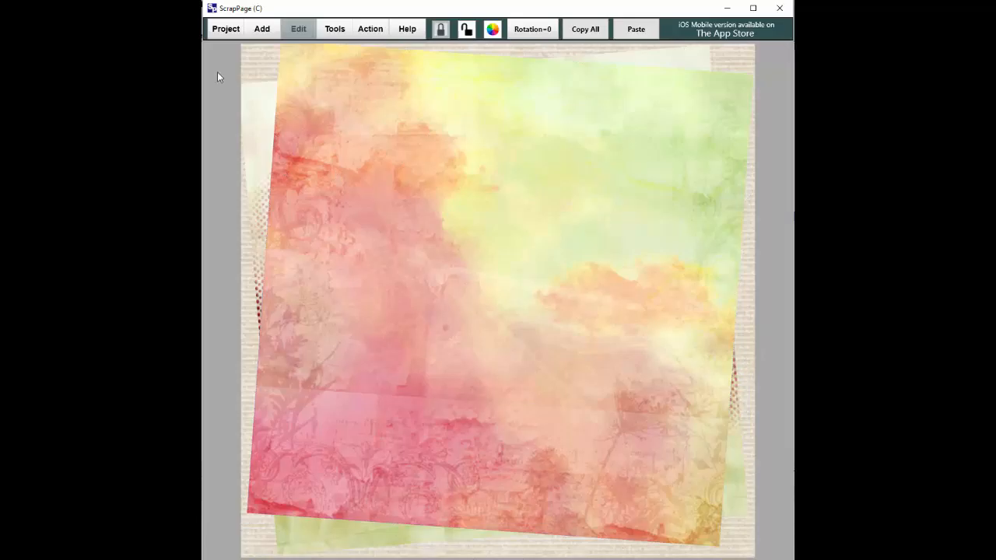
pyautogui.click(254, 111)
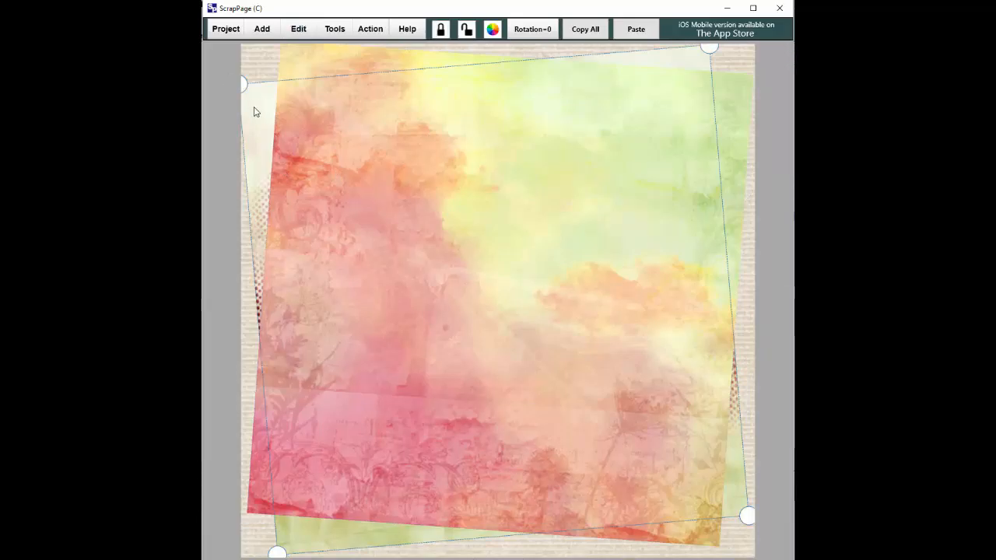
# Step: Give the cream-and-green halftone paper a drop shadow of width 3 and density 159
pyautogui.click(299, 32)
pyautogui.click(304, 66)
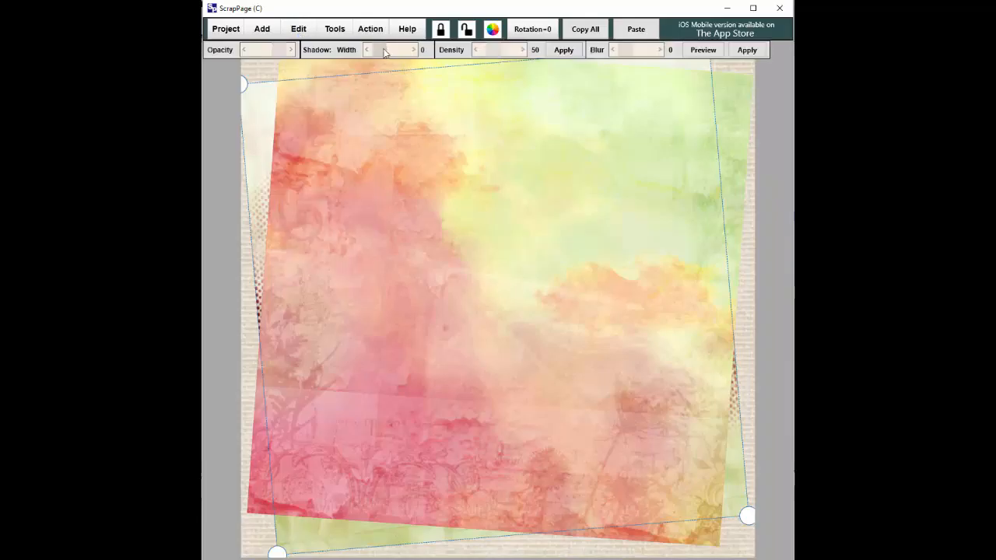
pyautogui.moveTo(390, 56); pyautogui.dragTo(393, 56)
pyautogui.moveTo(494, 52); pyautogui.dragTo(498, 53)
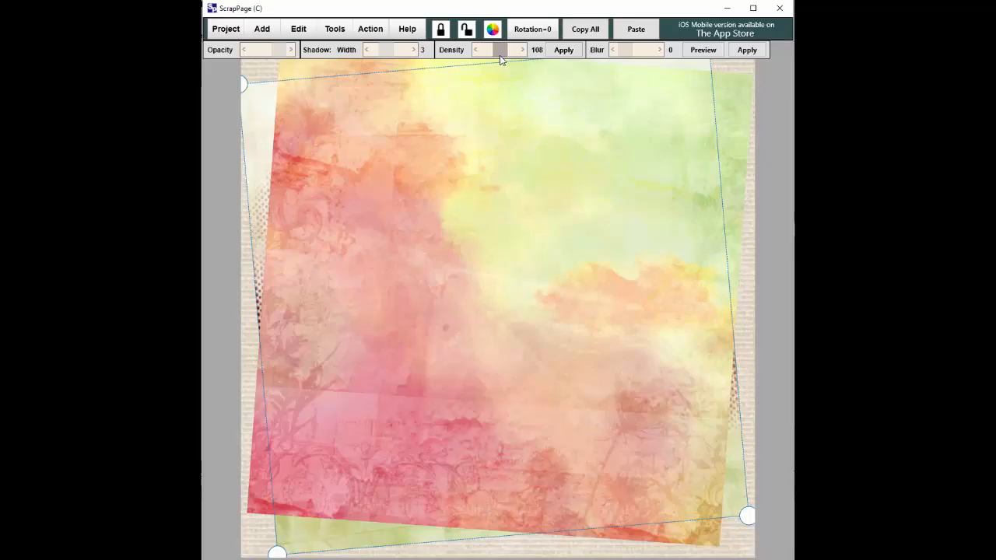
pyautogui.click(263, 70)
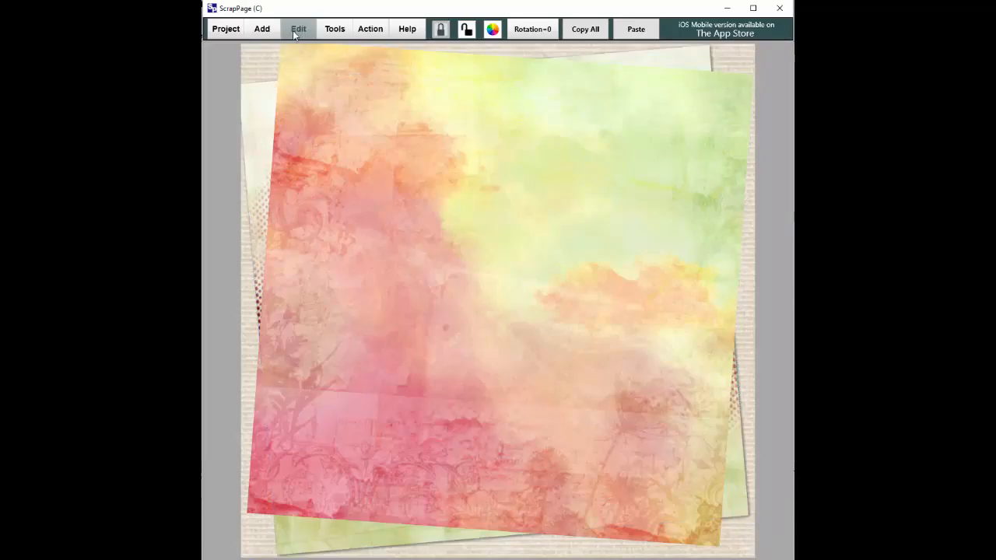
pyautogui.click(269, 89)
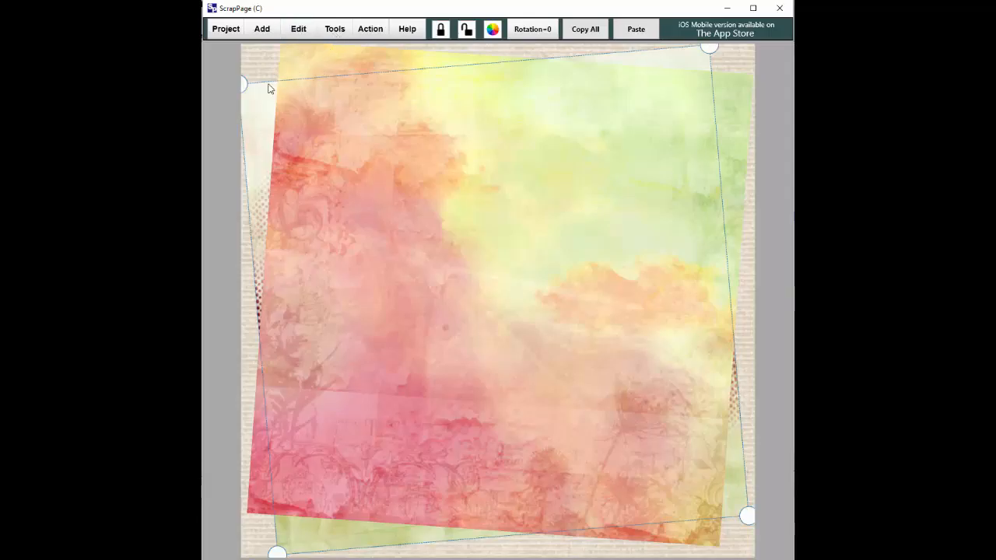
pyautogui.click(289, 36)
pyautogui.click(294, 64)
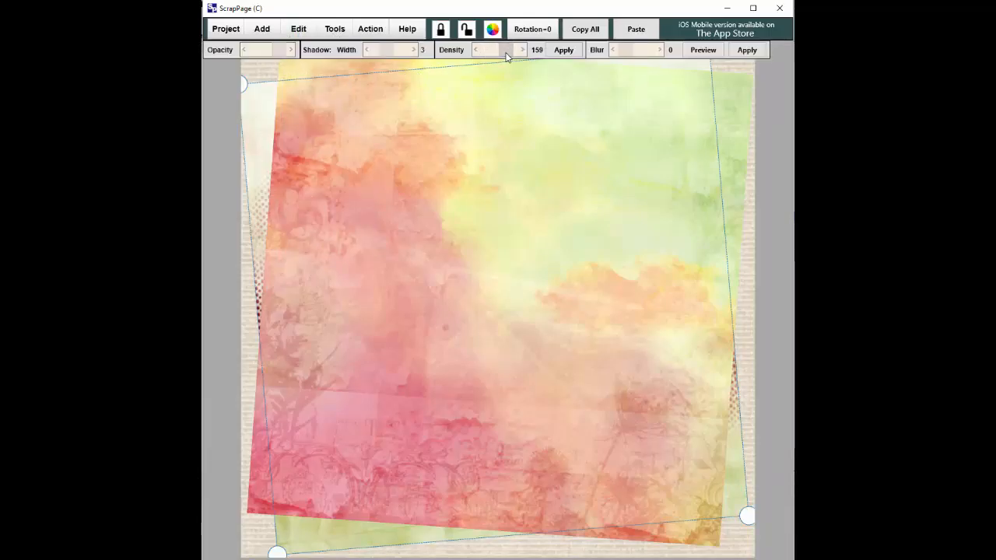
pyautogui.click(259, 73)
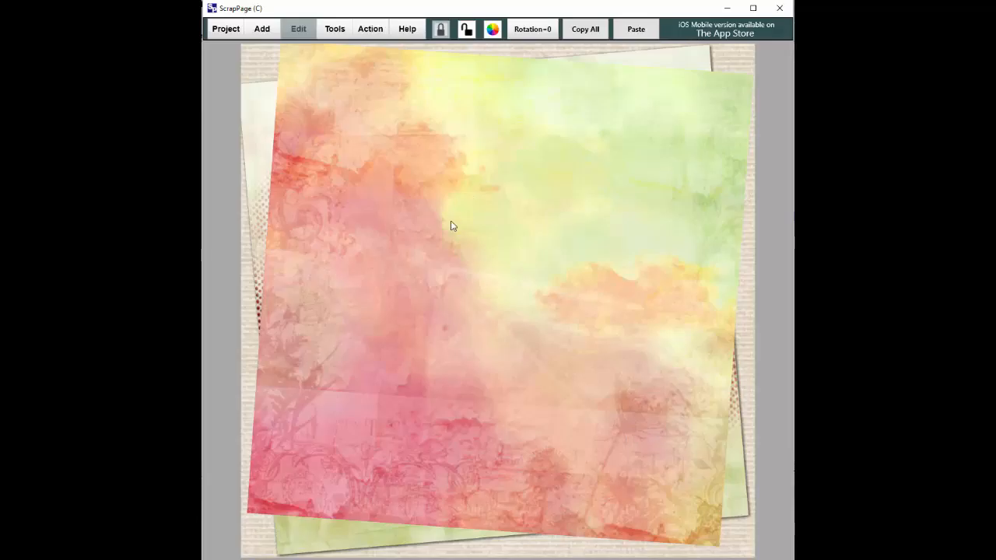
pyautogui.click(512, 245)
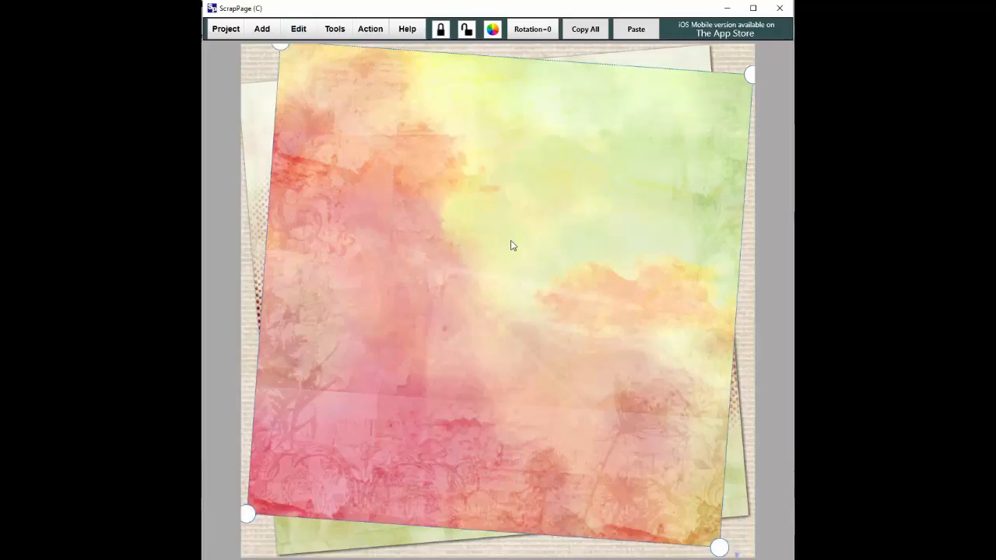
# Step: Select the top watercolour paper and choose an option from the Tools submenu
pyautogui.click(335, 28)
pyautogui.click(736, 57)
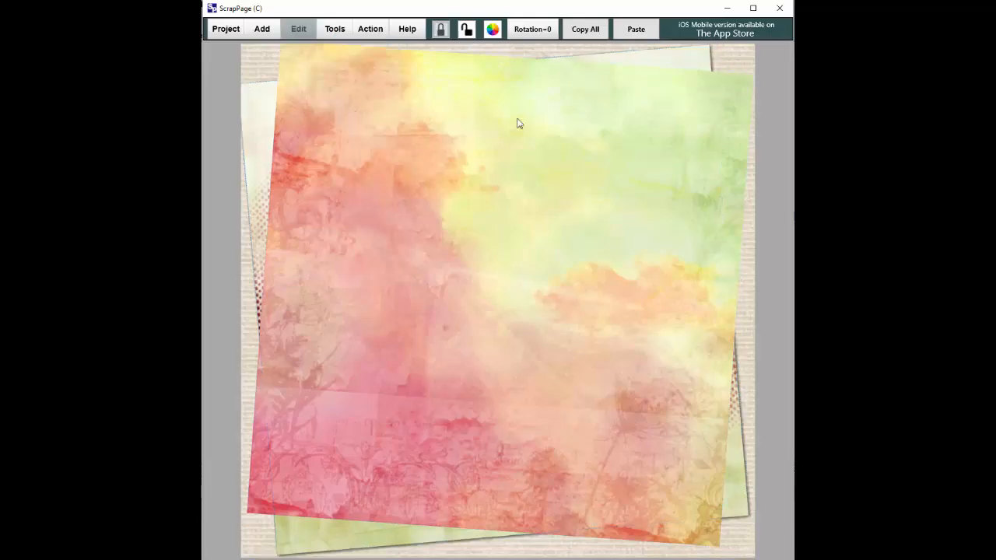
pyautogui.click(387, 93)
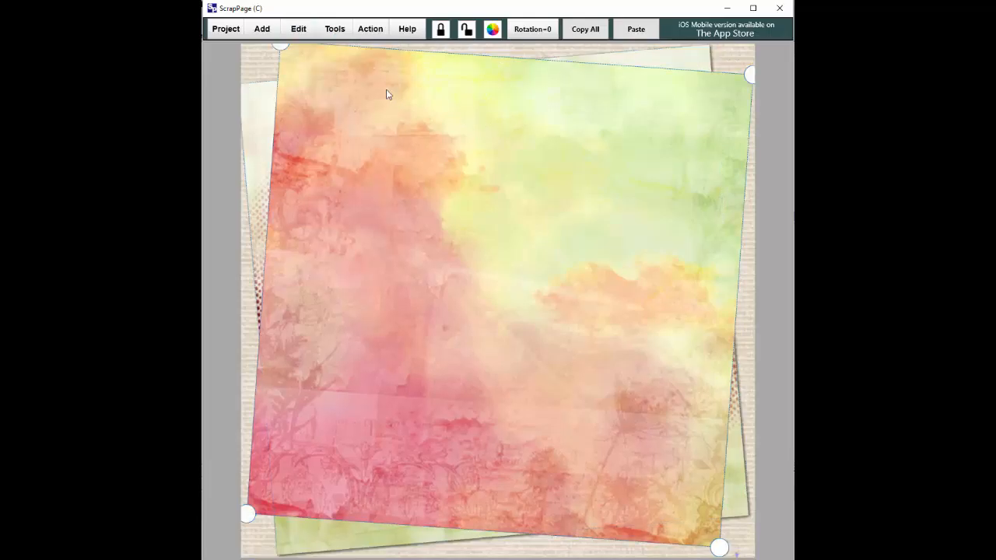
pyautogui.click(333, 33)
pyautogui.click(330, 79)
pyautogui.click(416, 131)
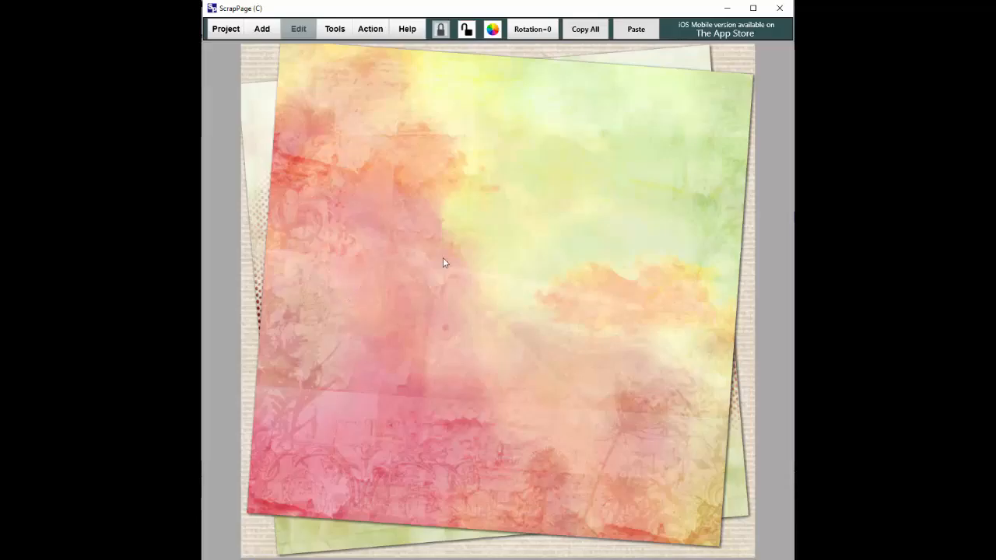
# Step: Nudge the top watercolour paper slightly down-right, then start adding pictures from disk
pyautogui.click(504, 195)
pyautogui.moveTo(554, 195); pyautogui.dragTo(557, 200)
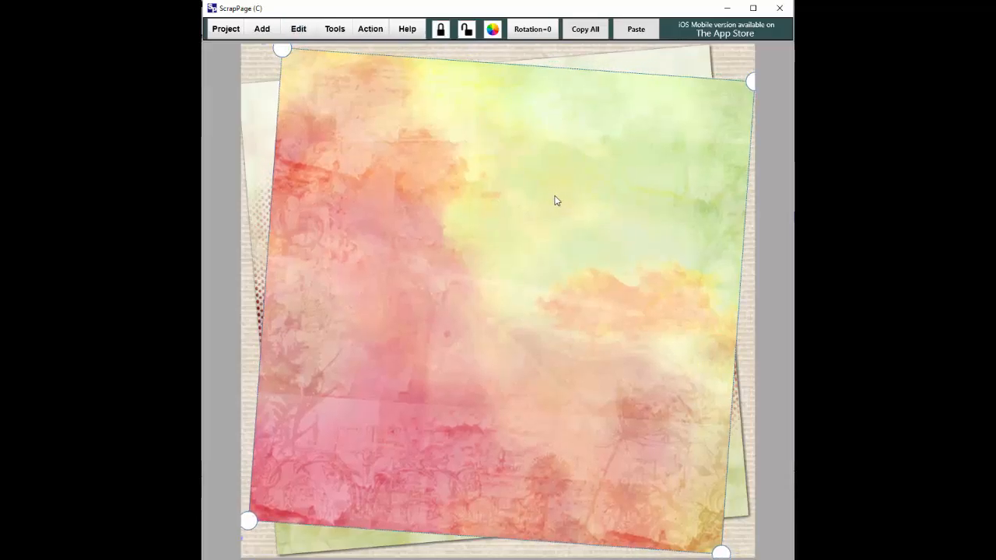
pyautogui.click(726, 66)
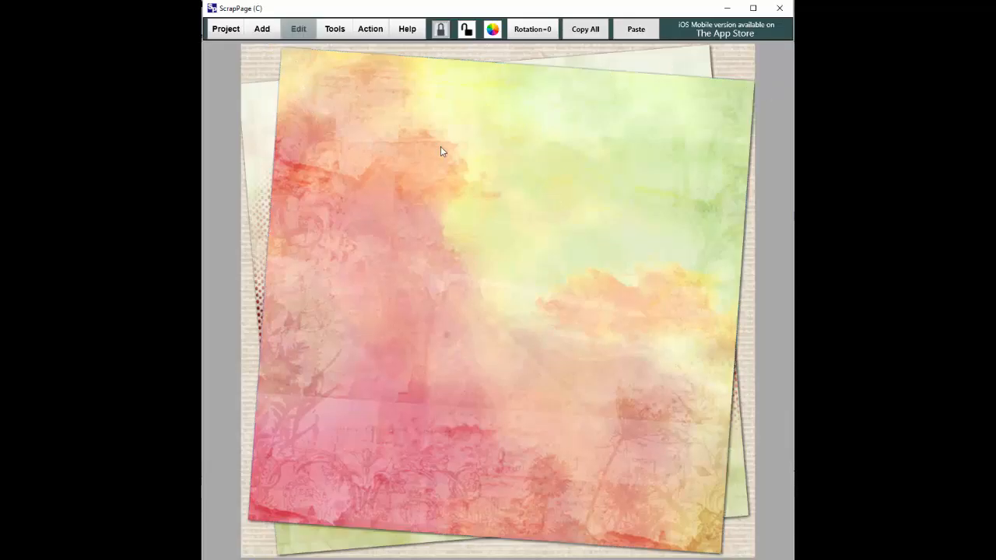
pyautogui.click(262, 29)
pyautogui.click(262, 66)
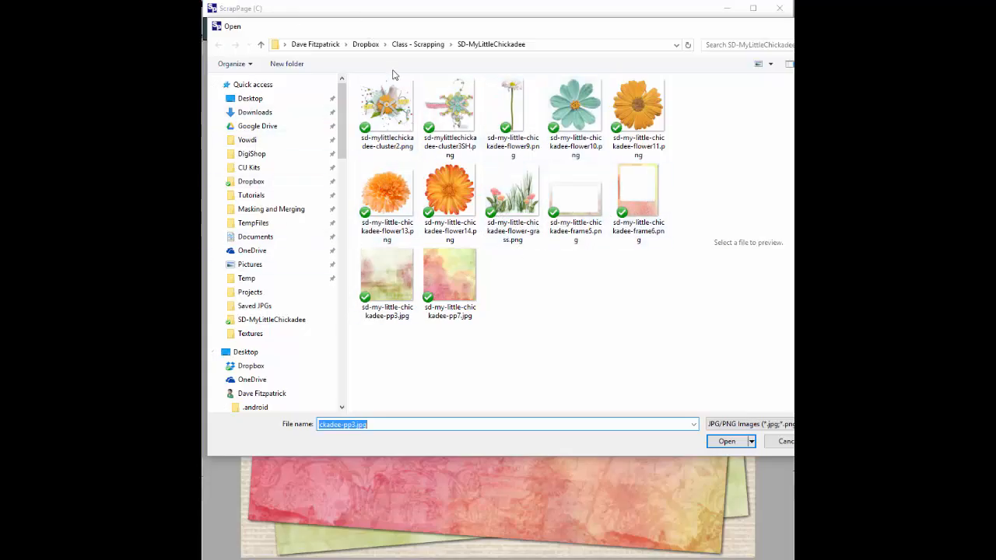
# Step: Load cluster3SH, cluster2 and flower-grass from the kit onto the page together
pyautogui.click(453, 117)
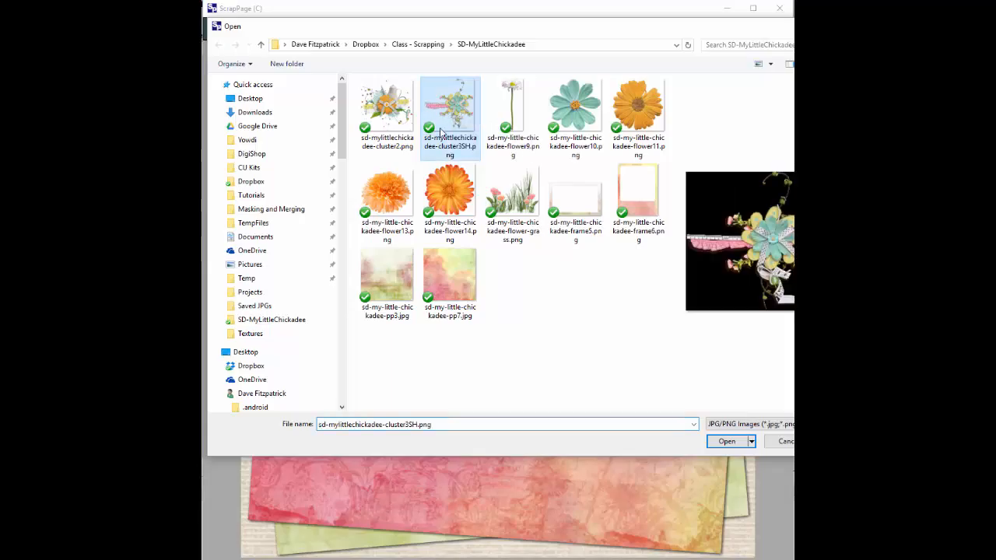
pyautogui.keyDown('ctrl'); pyautogui.click(393, 111); pyautogui.keyUp('ctrl')
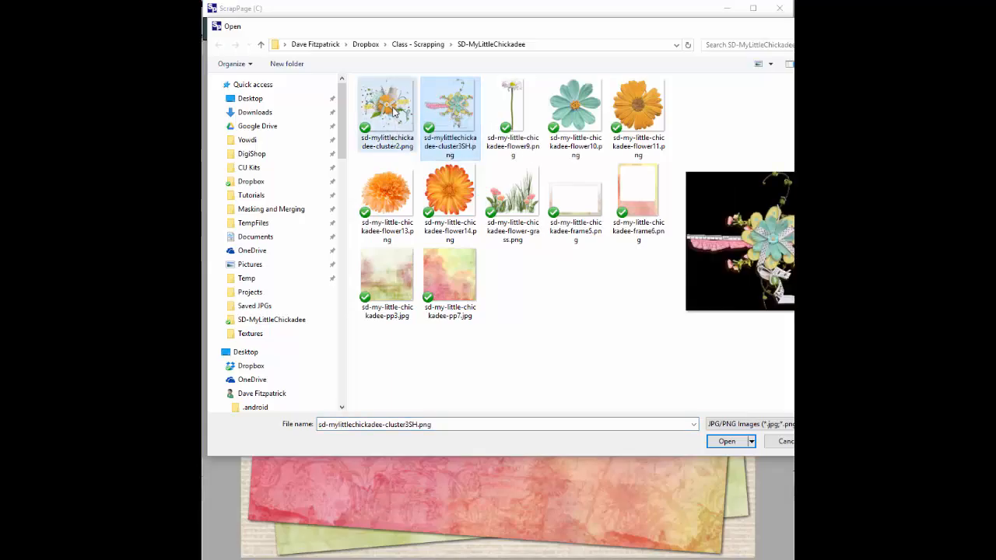
pyautogui.keyDown('ctrl'); pyautogui.click(520, 201); pyautogui.keyUp('ctrl')
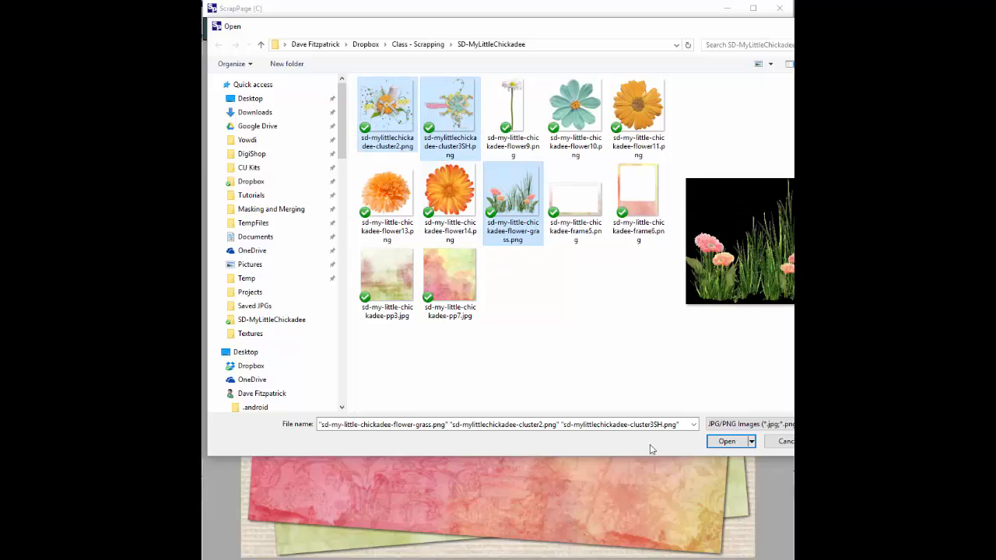
pyautogui.click(728, 442)
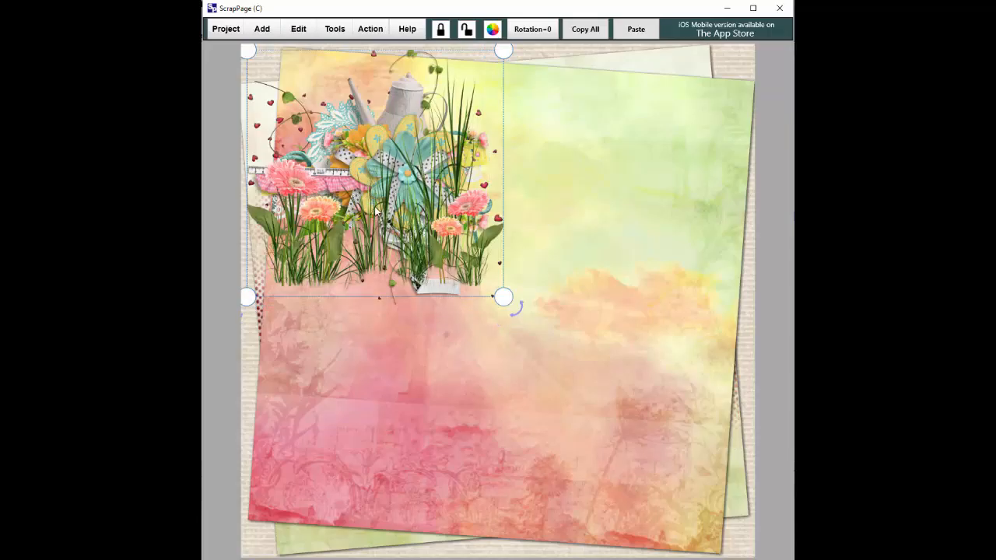
# Step: Place the grass-and-flowers picture and the enlarged teal-flower cluster at the bottom-right
pyautogui.moveTo(374, 206); pyautogui.dragTo(630, 480)
pyautogui.moveTo(406, 200); pyautogui.dragTo(660, 471)
pyautogui.moveTo(502, 331); pyautogui.dragTo(431, 279)
pyautogui.moveTo(601, 388); pyautogui.dragTo(603, 401)
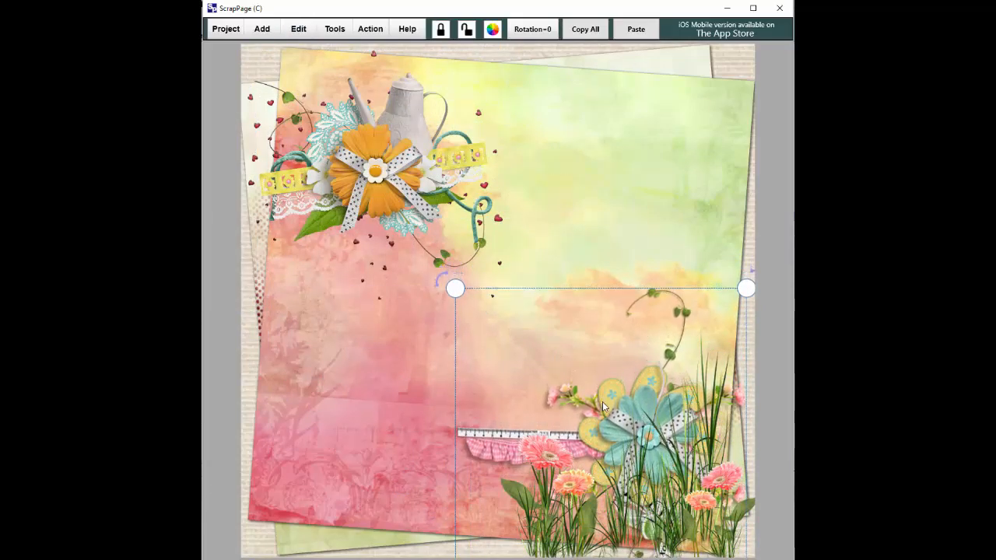
# Step: Move the teapot and orange-flower cluster to the bottom-left and enlarge it
pyautogui.moveTo(393, 195); pyautogui.dragTo(369, 429)
pyautogui.moveTo(502, 356); pyautogui.dragTo(528, 333)
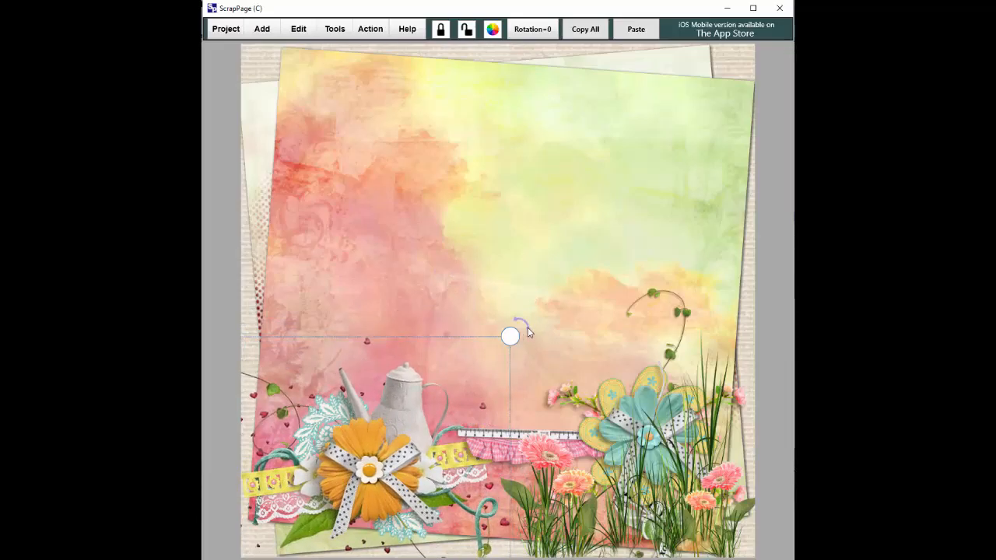
pyautogui.moveTo(432, 413); pyautogui.dragTo(434, 415)
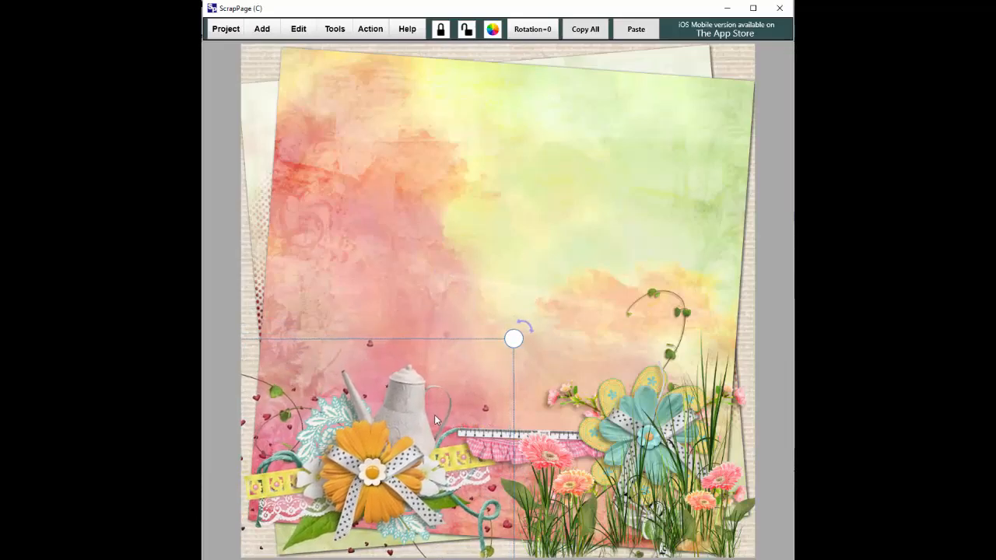
pyautogui.click(411, 297)
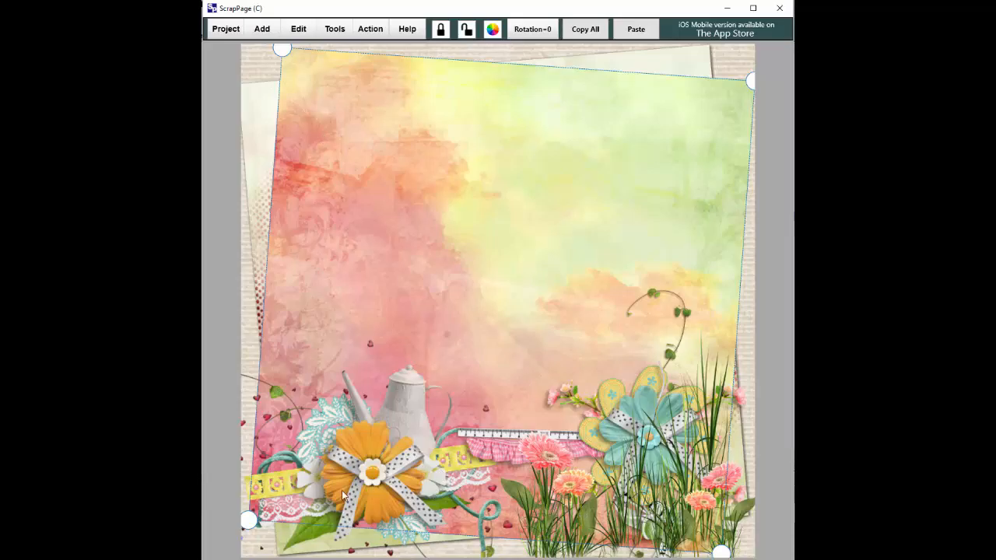
# Step: Fine-tune the teal-flower cluster's position at the bottom-right
pyautogui.click(309, 476)
pyautogui.click(618, 478)
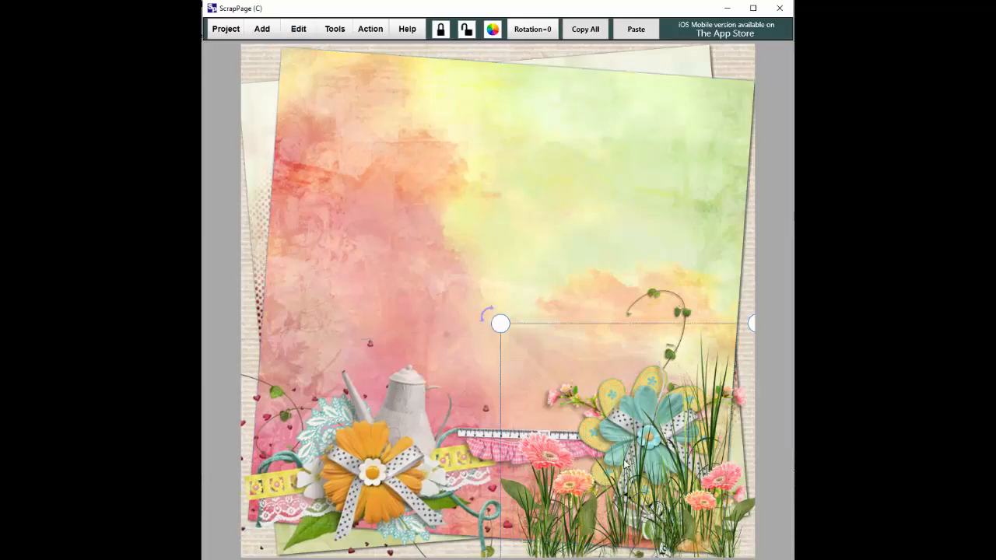
pyautogui.moveTo(482, 327); pyautogui.dragTo(384, 274)
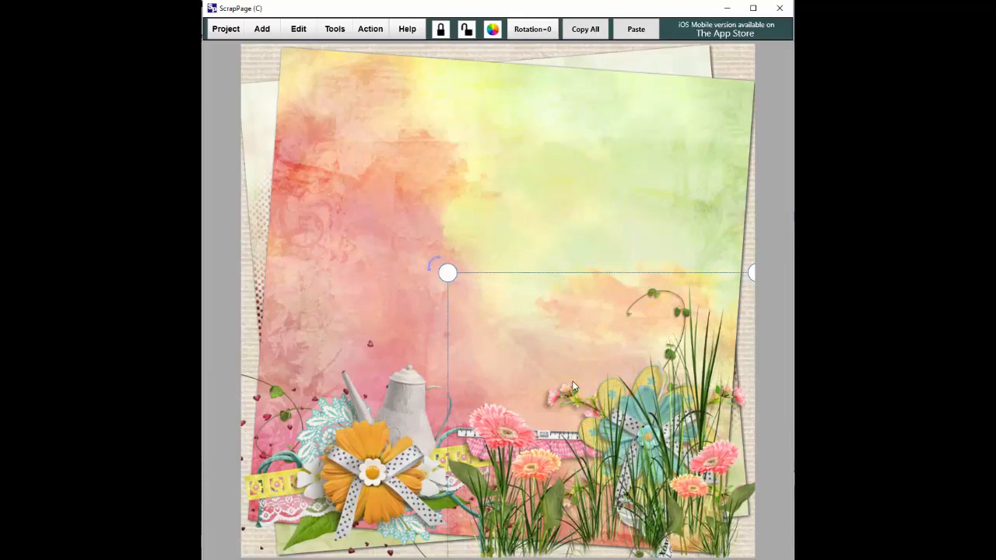
pyautogui.moveTo(573, 386); pyautogui.dragTo(612, 392)
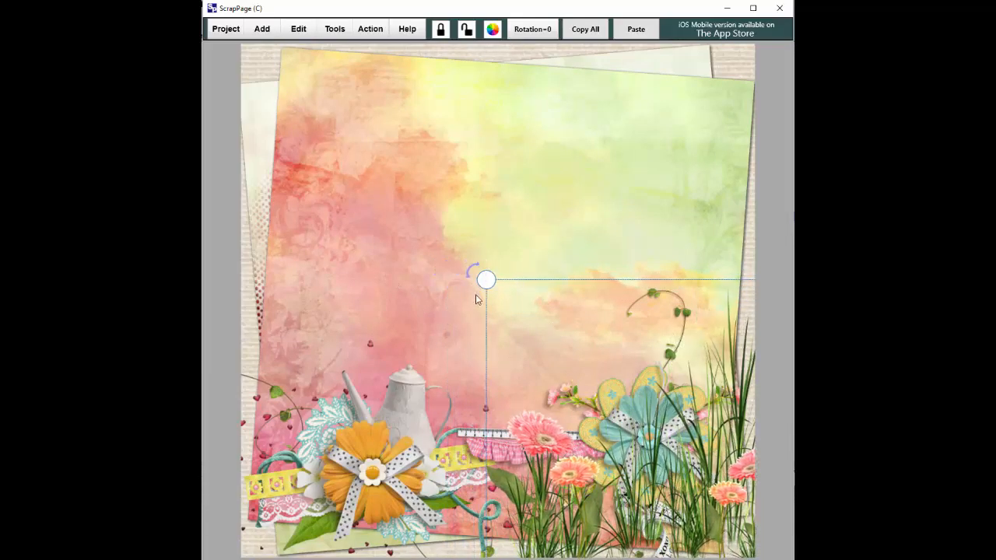
pyautogui.moveTo(469, 281); pyautogui.dragTo(460, 273)
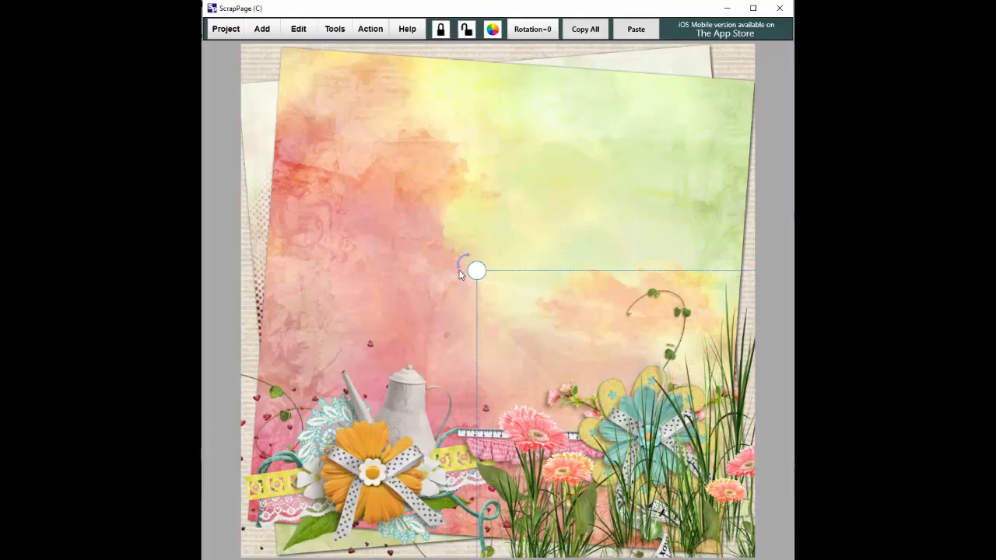
# Step: Add the flower-grass.png picture to the page
pyautogui.click(262, 32)
pyautogui.click(265, 66)
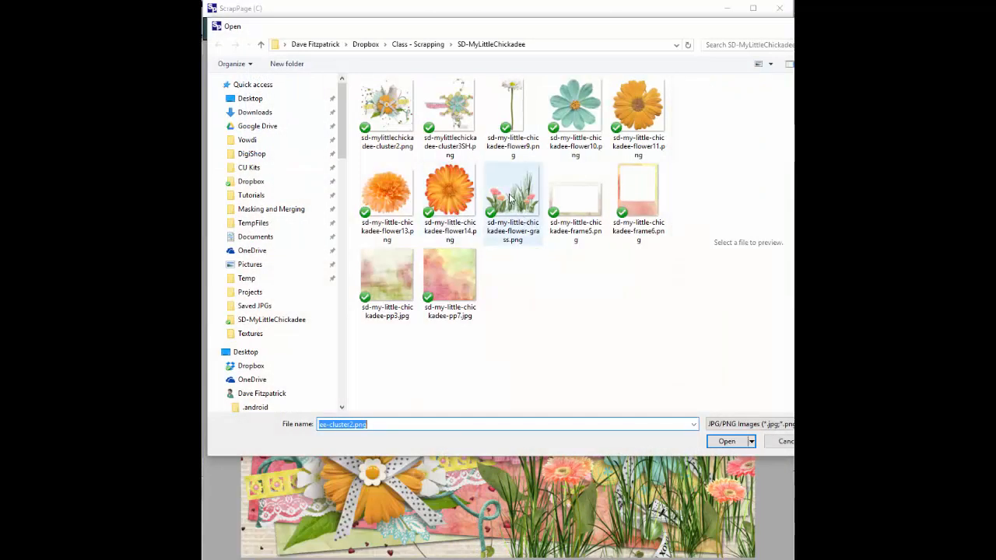
pyautogui.click(727, 441)
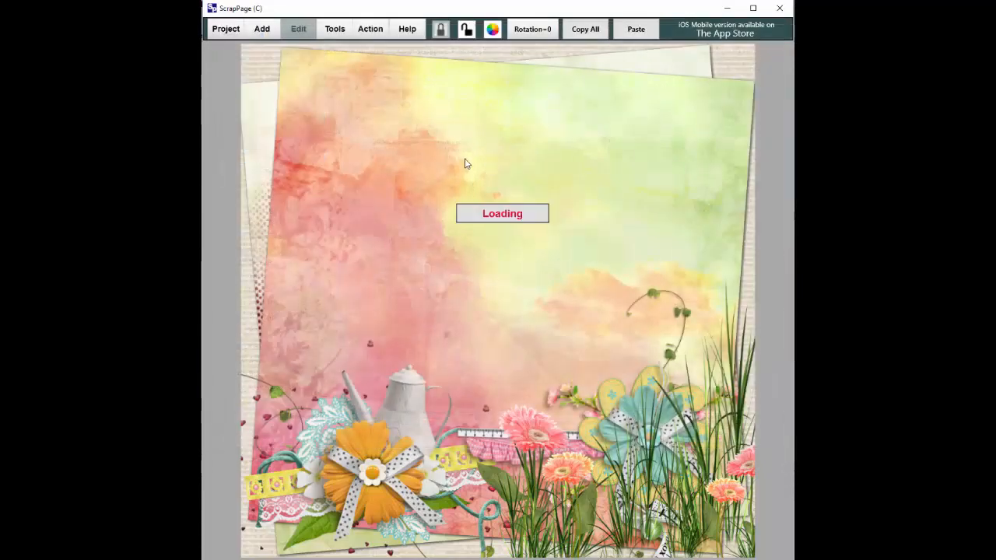
# Step: Resize and move the flower-grass picture along the bottom-left edge, in front of the teapot cluster
pyautogui.moveTo(505, 296); pyautogui.dragTo(555, 347)
pyautogui.moveTo(472, 247); pyautogui.dragTo(436, 475)
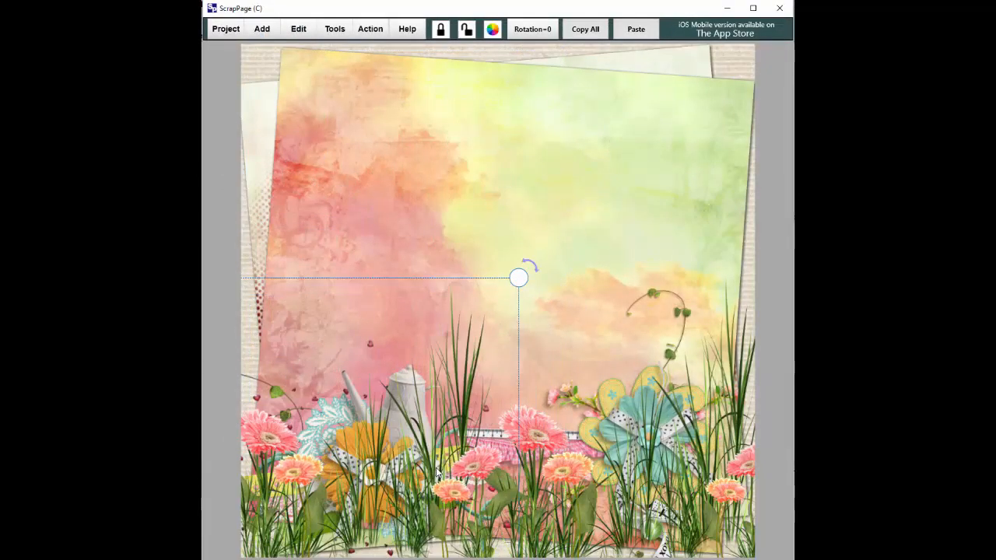
pyautogui.moveTo(519, 278); pyautogui.dragTo(600, 257)
pyautogui.moveTo(453, 347); pyautogui.dragTo(431, 379)
pyautogui.moveTo(524, 284); pyautogui.dragTo(495, 354)
pyautogui.click(409, 211)
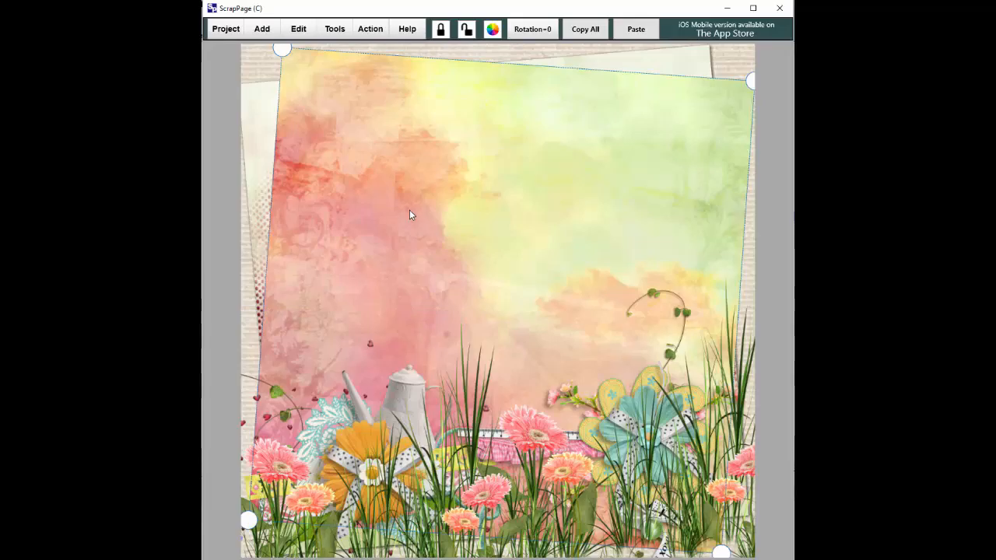
# Step: Lock the top, tilted and remaining background papers one after another
pyautogui.click(265, 63)
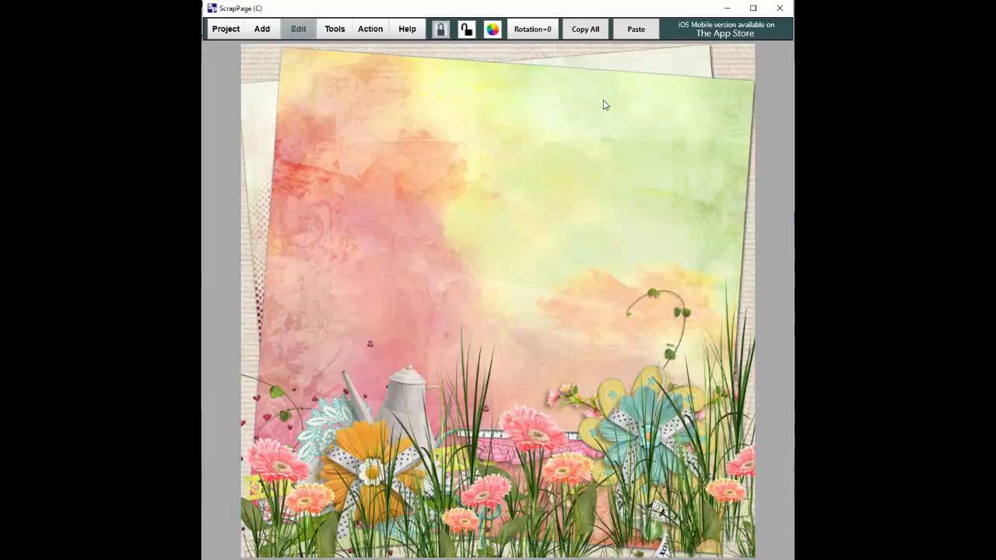
pyautogui.click(456, 119)
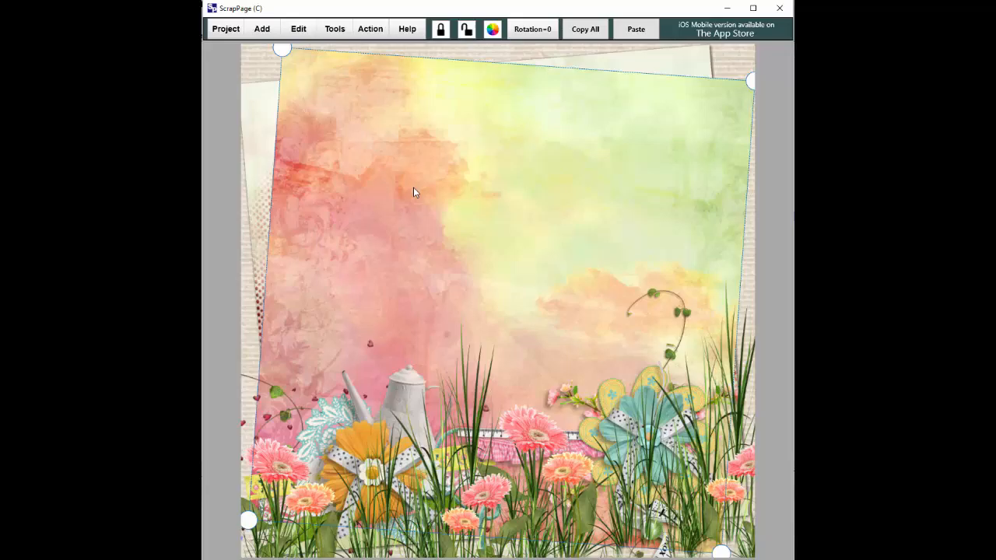
pyautogui.click(440, 31)
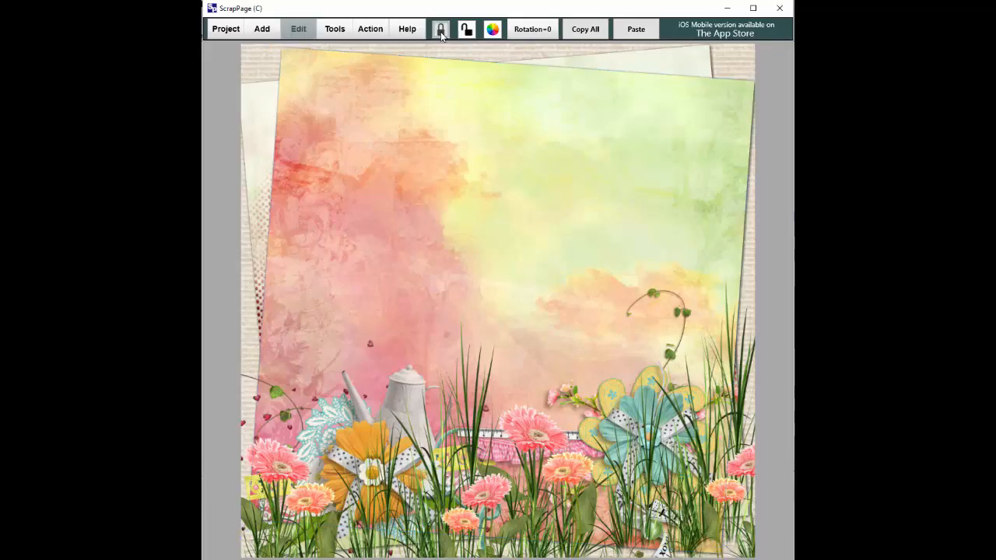
pyautogui.click(381, 163)
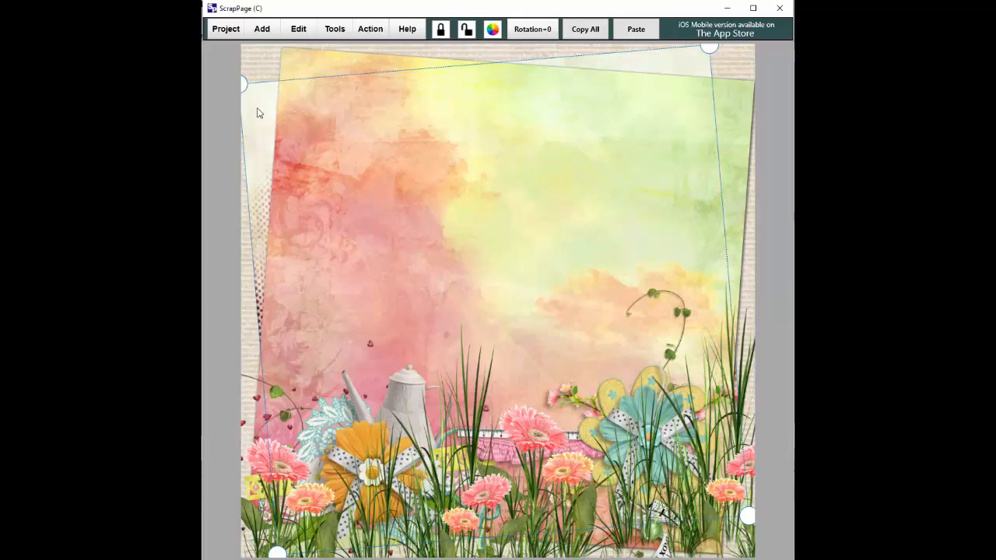
pyautogui.click(446, 35)
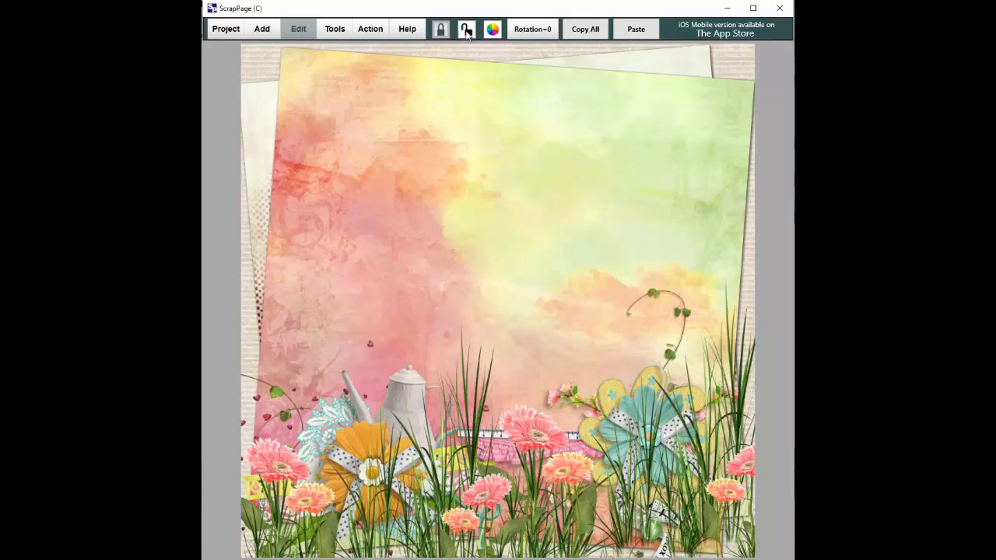
pyautogui.click(424, 130)
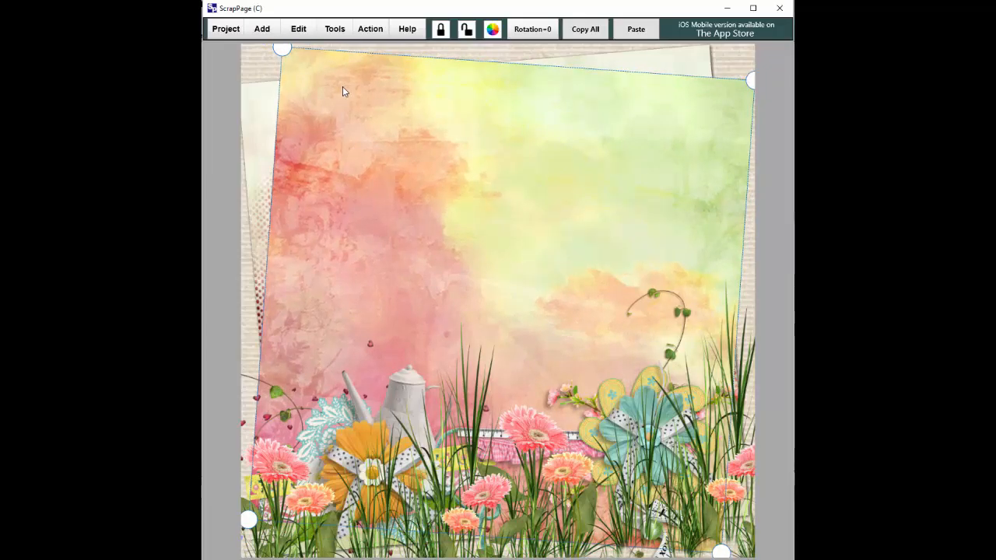
pyautogui.click(440, 31)
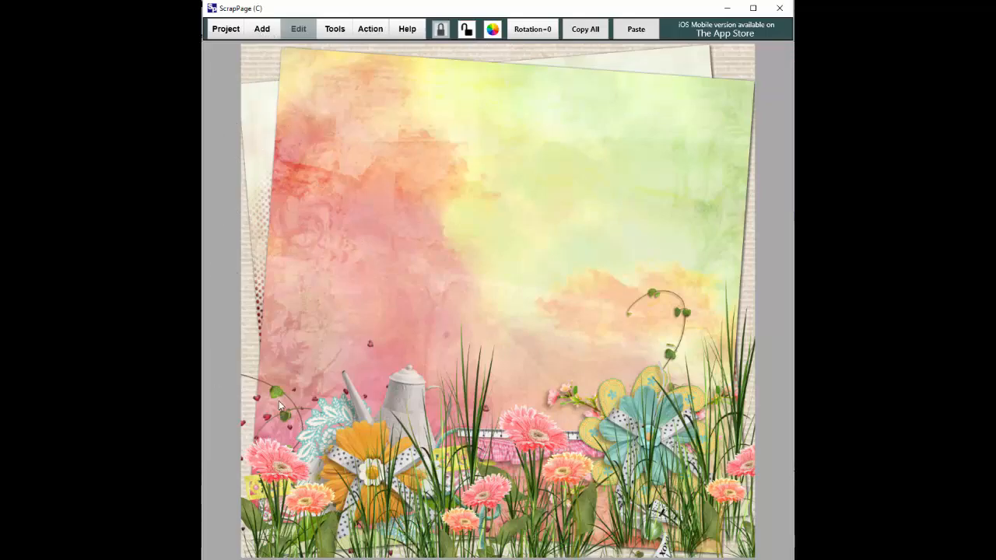
# Step: Add flower9, flower10, flower11, flower13 and flower14 together as one multi-file picture selection
pyautogui.click(262, 30)
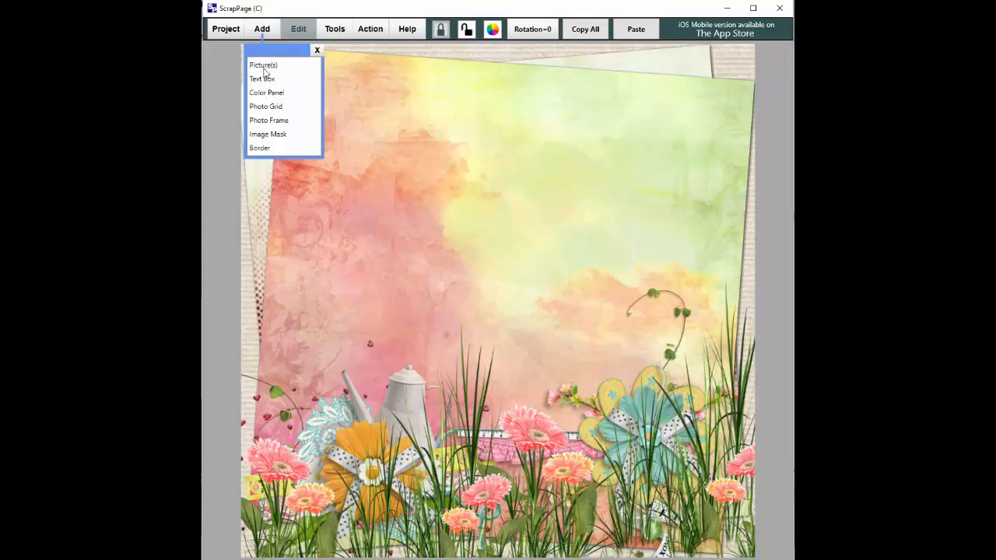
pyautogui.click(264, 65)
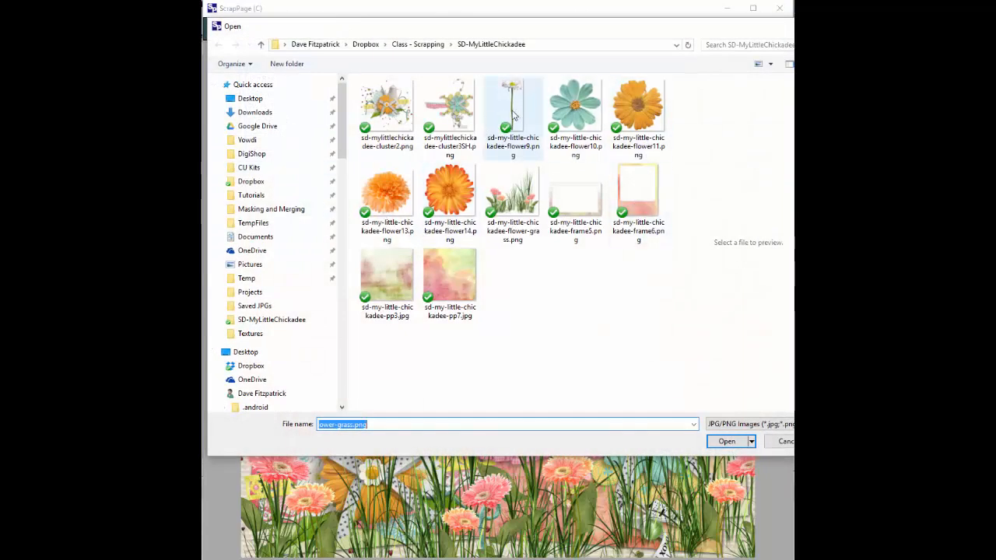
pyautogui.click(516, 113)
pyautogui.keyDown('ctrl'); pyautogui.click(551, 114); pyautogui.keyUp('ctrl')
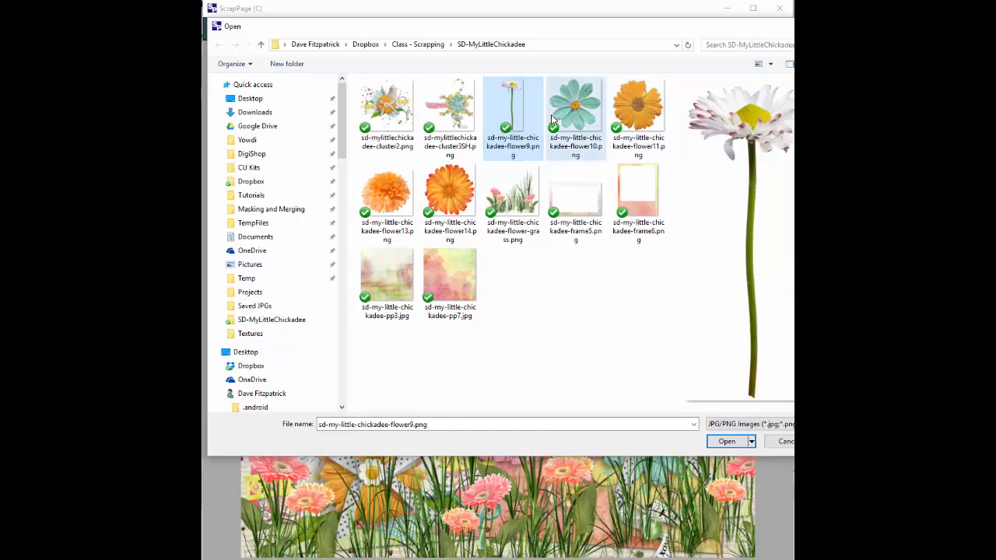
pyautogui.keyDown('ctrl'); pyautogui.click(624, 115); pyautogui.keyUp('ctrl')
pyautogui.keyDown('ctrl'); pyautogui.click(389, 191); pyautogui.keyUp('ctrl')
pyautogui.keyDown('ctrl'); pyautogui.click(460, 191); pyautogui.keyUp('ctrl')
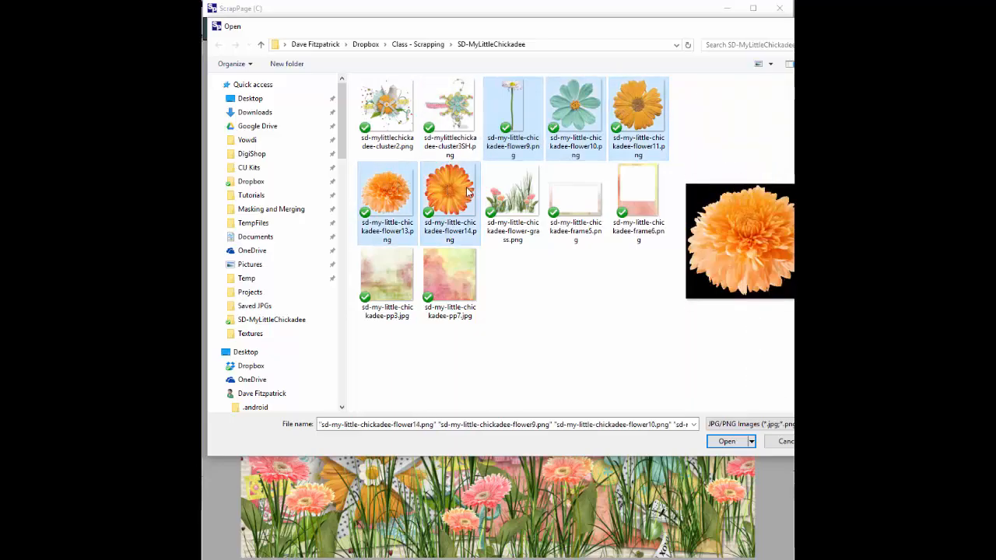
pyautogui.click(727, 441)
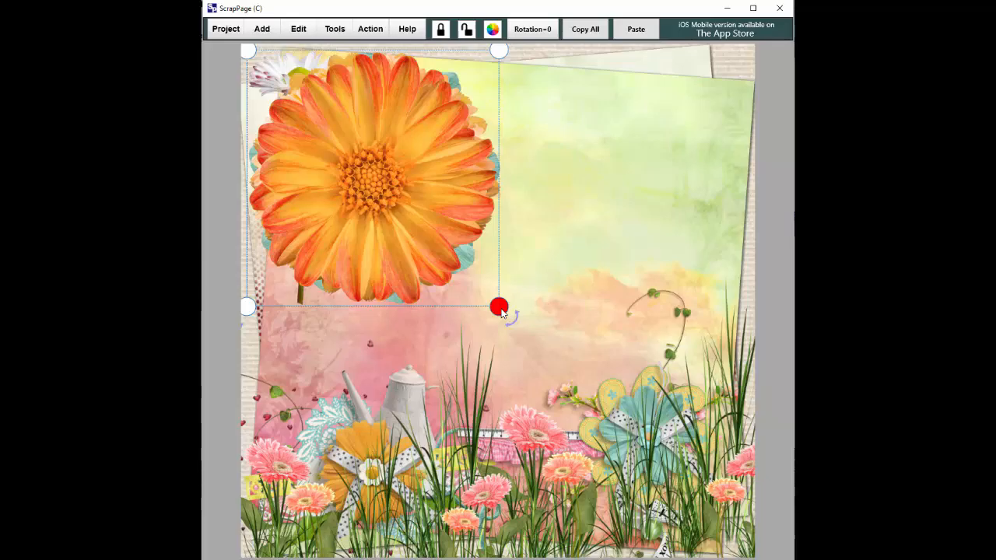
# Step: Shrink the large orange flower, chrysanthemum and yellow gerbera, moving the gerbera to the lower left
pyautogui.moveTo(501, 309); pyautogui.dragTo(403, 209)
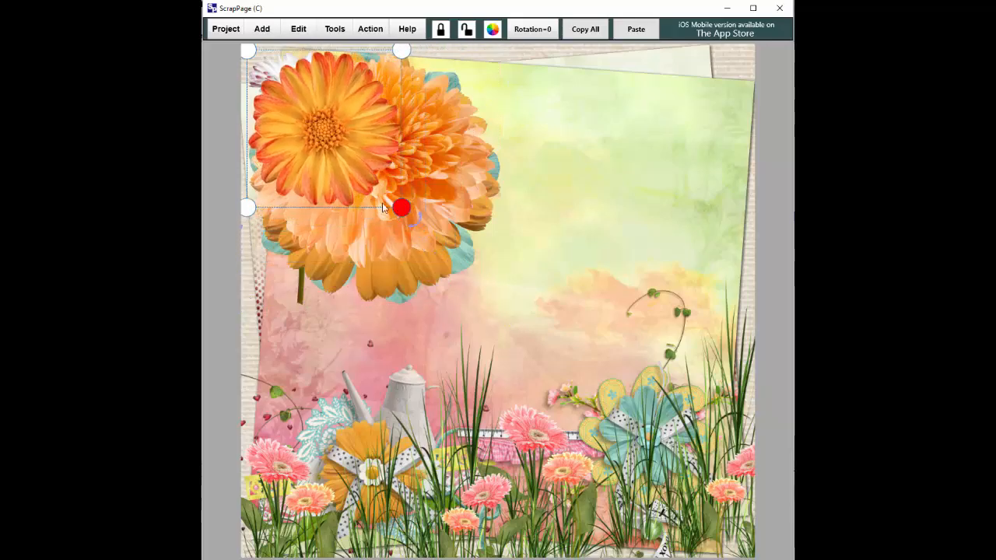
pyautogui.moveTo(323, 151); pyautogui.dragTo(593, 208)
pyautogui.click(433, 205)
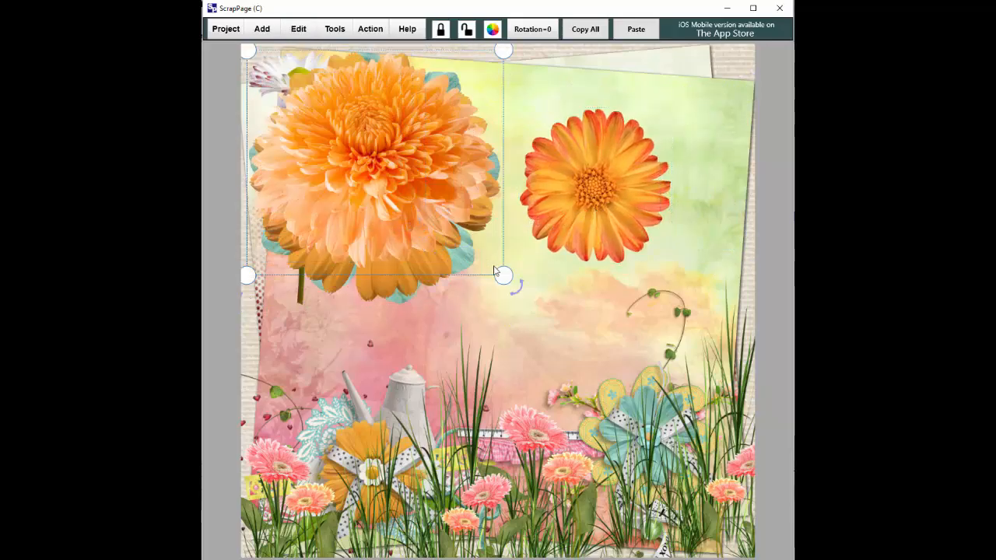
pyautogui.moveTo(503, 276); pyautogui.dragTo(296, 412)
pyautogui.click(390, 170)
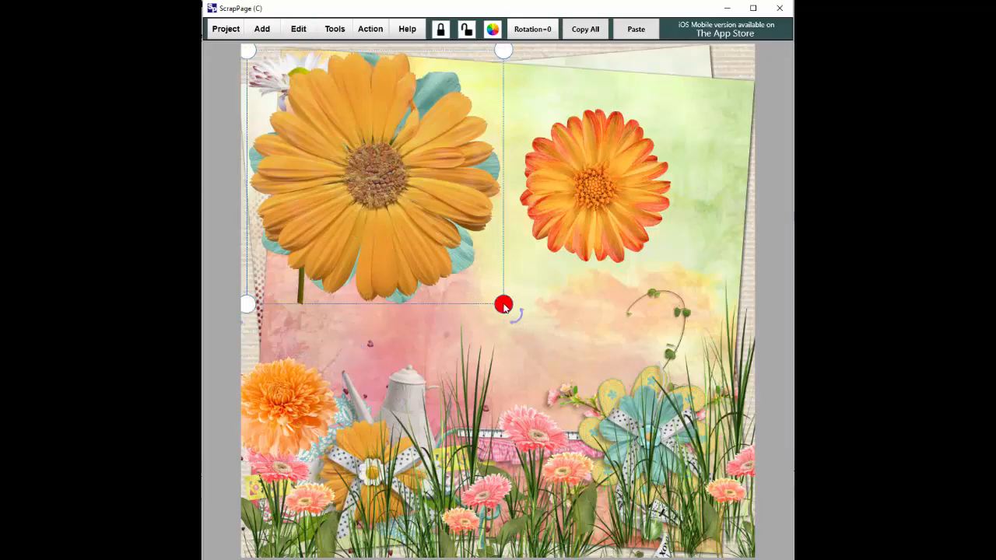
pyautogui.moveTo(502, 304); pyautogui.dragTo(363, 185)
pyautogui.moveTo(317, 126); pyautogui.dragTo(345, 380)
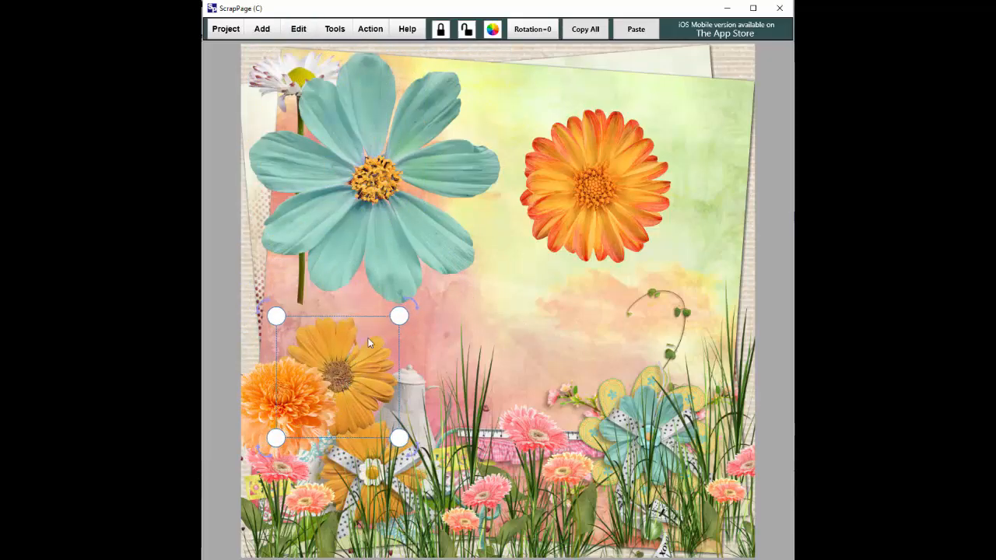
# Step: Shrink the teal flower and orange gerbera and stack them behind and onto the gerbera cluster
pyautogui.click(416, 174)
pyautogui.moveTo(503, 306); pyautogui.dragTo(415, 221)
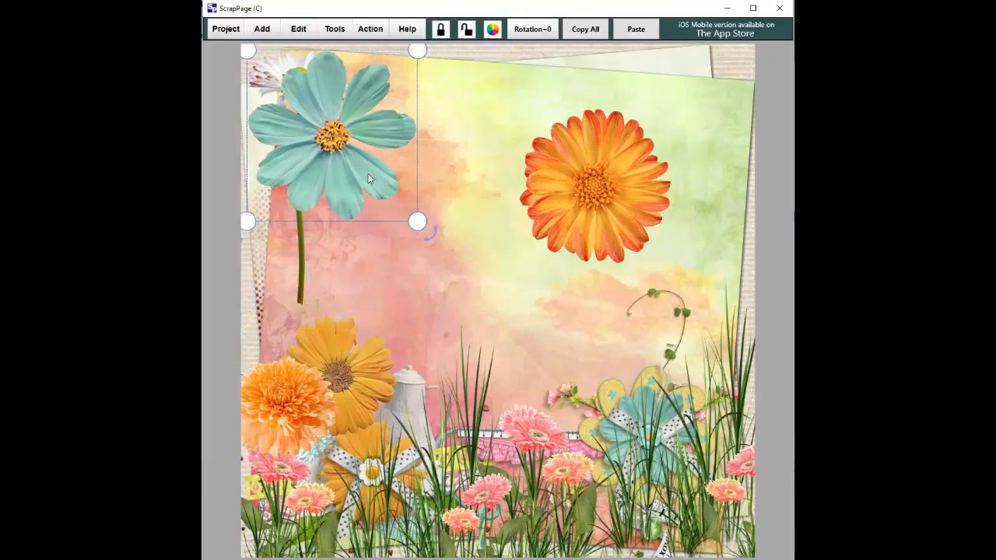
pyautogui.moveTo(316, 170); pyautogui.dragTo(320, 342)
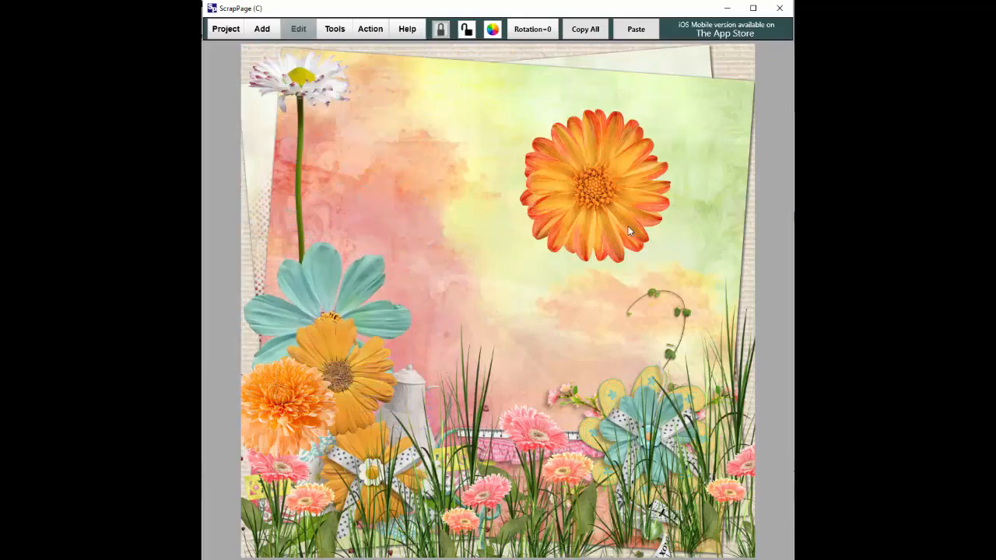
pyautogui.click(628, 226)
pyautogui.moveTo(674, 265); pyautogui.dragTo(612, 200)
pyautogui.moveTo(534, 186); pyautogui.dragTo(263, 323)
pyautogui.click(360, 264)
pyautogui.moveTo(412, 241); pyautogui.dragTo(395, 282)
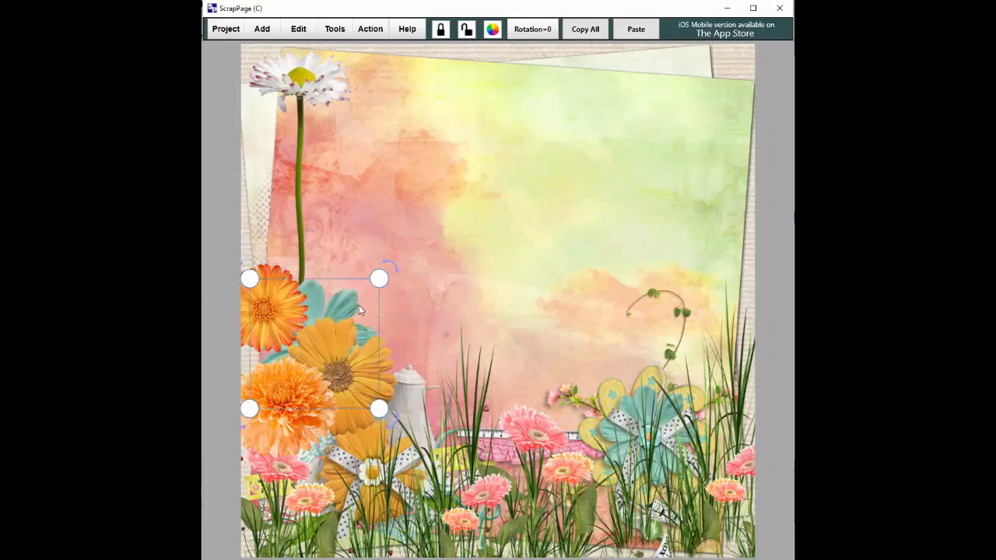
# Step: Place the white daisy atop the cluster and slightly enlarge the orange flower below it
pyautogui.click(298, 81)
pyautogui.moveTo(298, 81); pyautogui.dragTo(277, 237)
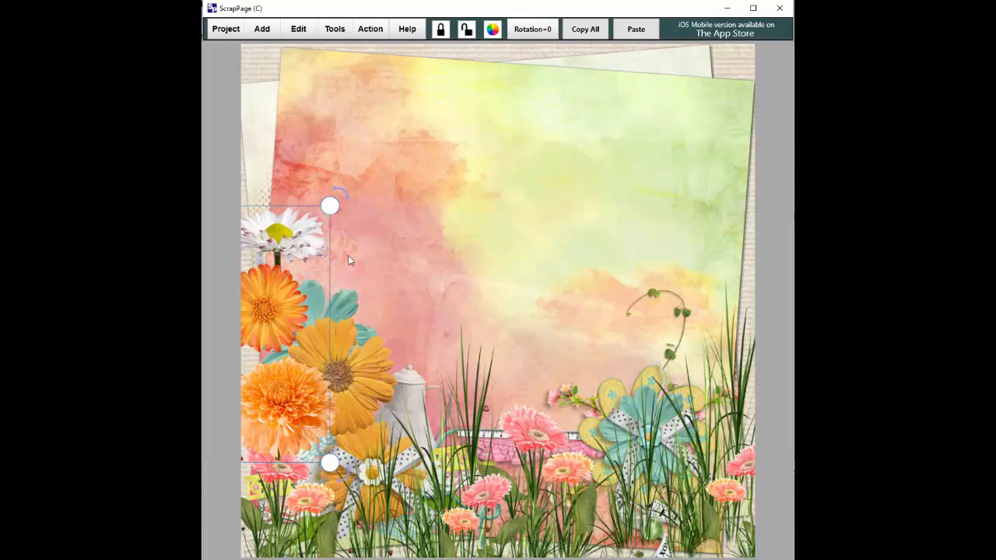
pyautogui.click(436, 263)
pyautogui.click(293, 296)
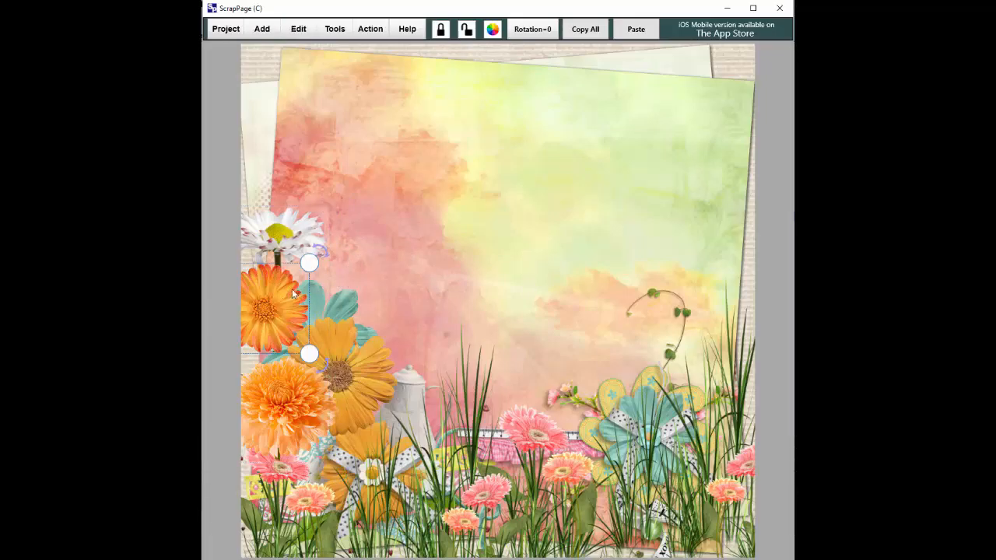
pyautogui.moveTo(315, 271); pyautogui.dragTo(329, 258)
pyautogui.click(348, 299)
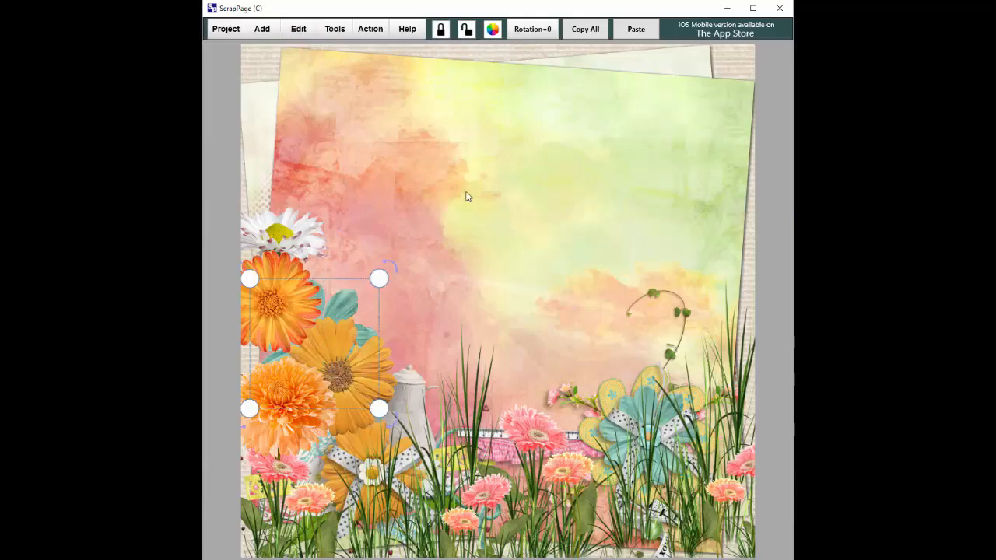
# Step: Bring the teal flower to the front using Reorder Layer > Bring To Front
pyautogui.click(334, 28)
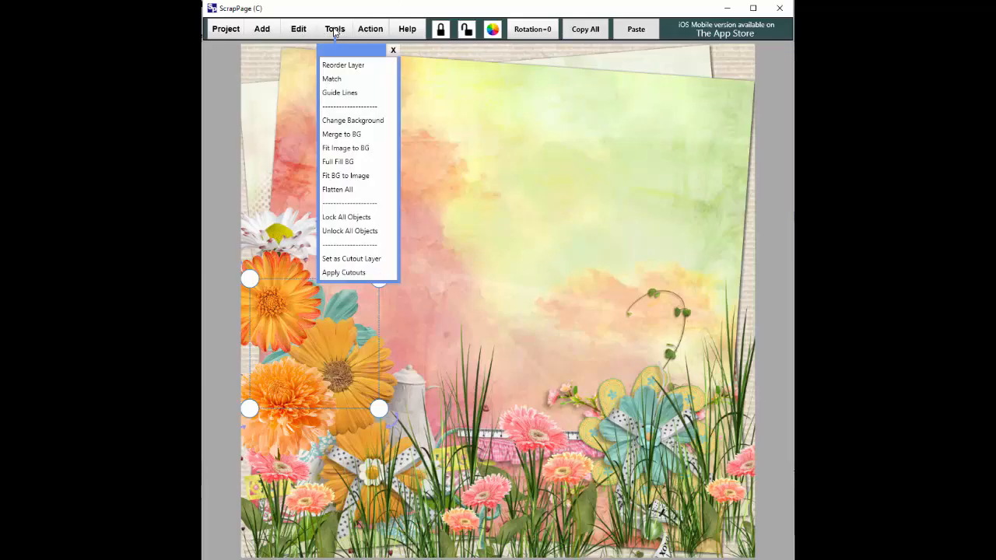
pyautogui.click(343, 65)
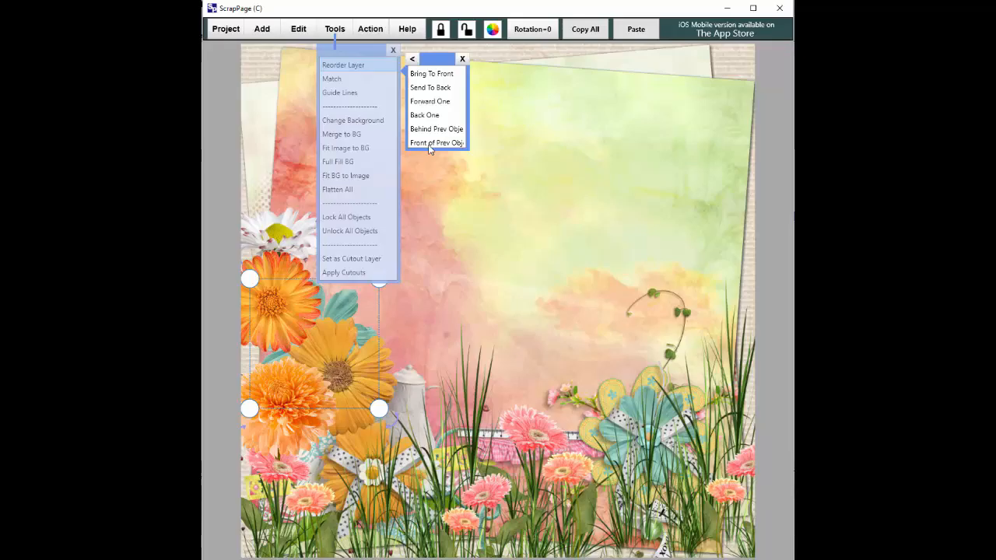
pyautogui.click(431, 75)
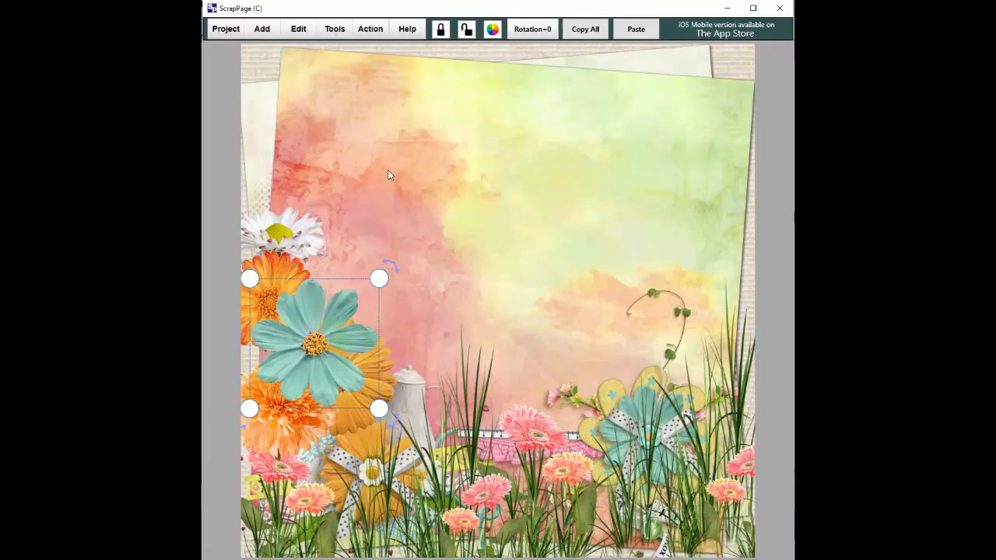
pyautogui.click(452, 244)
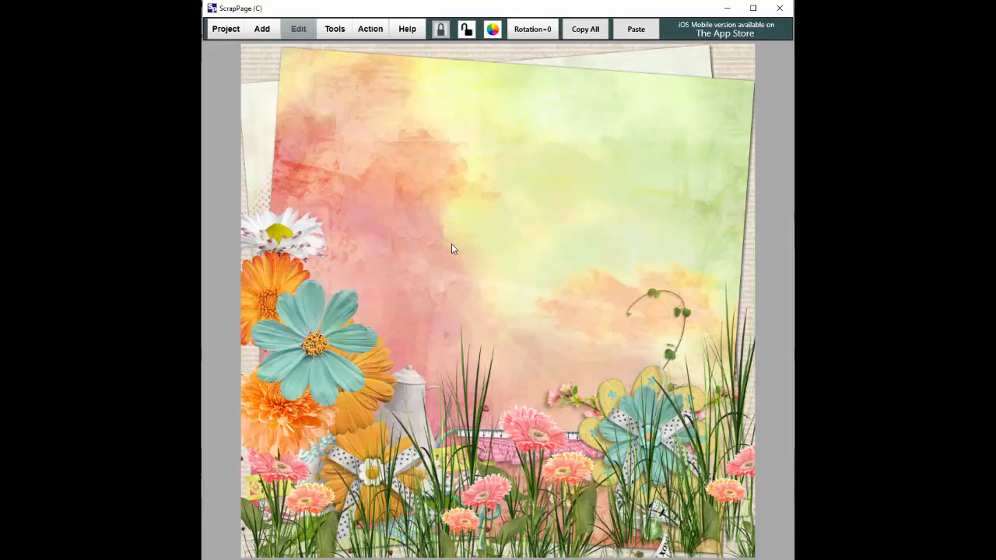
# Step: Give one cluster flower a drop shadow with increased width and density 82
pyautogui.click(296, 238)
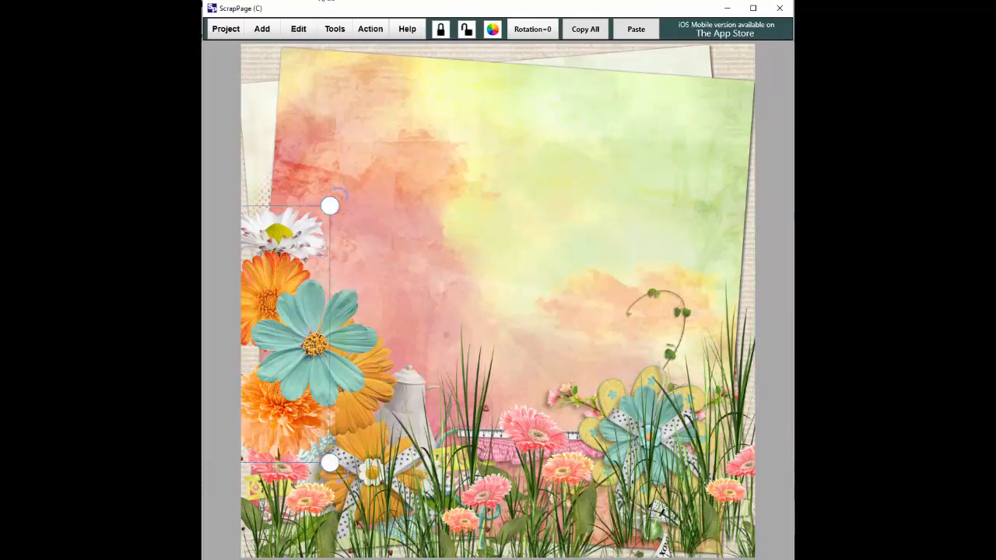
pyautogui.click(296, 28)
pyautogui.click(308, 55)
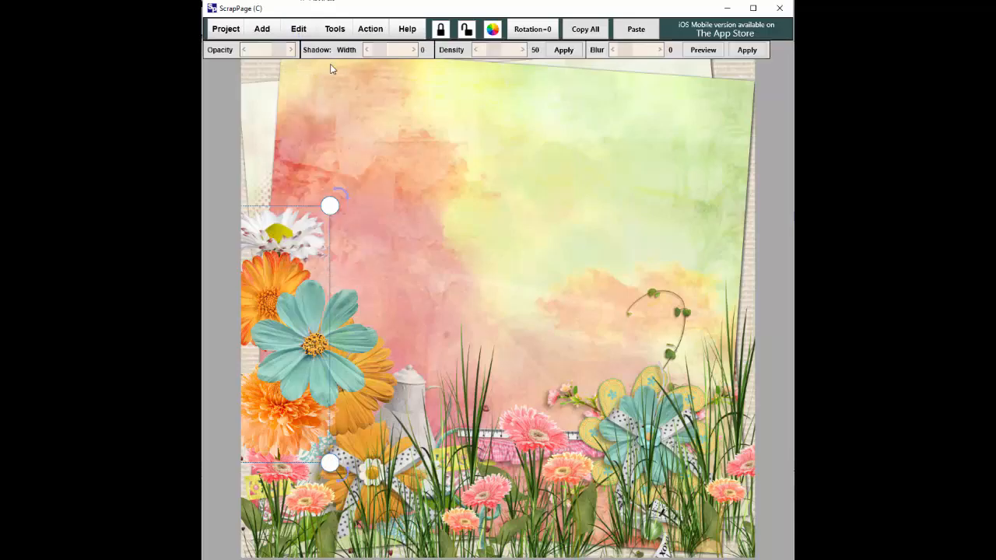
pyautogui.click(382, 51)
pyautogui.click(498, 49)
pyautogui.click(268, 76)
# Step: Apply the same shadow style to two more flowers with Match > Style of Prev
pyautogui.click(265, 272)
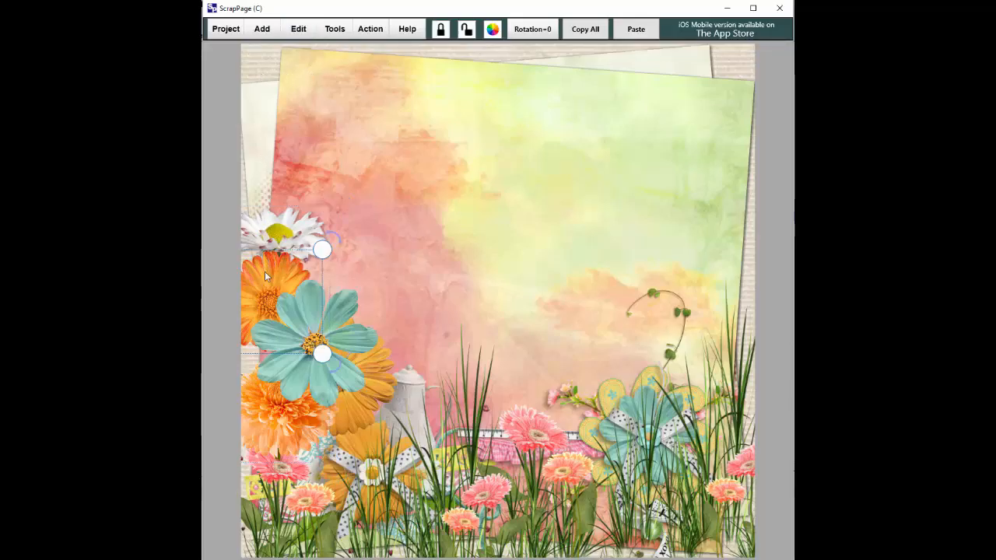
pyautogui.click(333, 30)
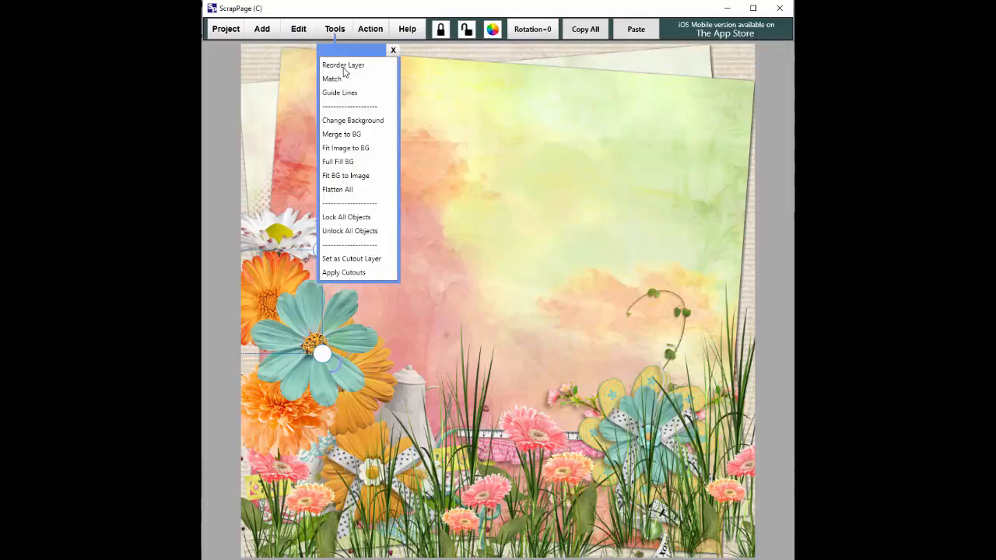
pyautogui.click(336, 79)
pyautogui.click(424, 129)
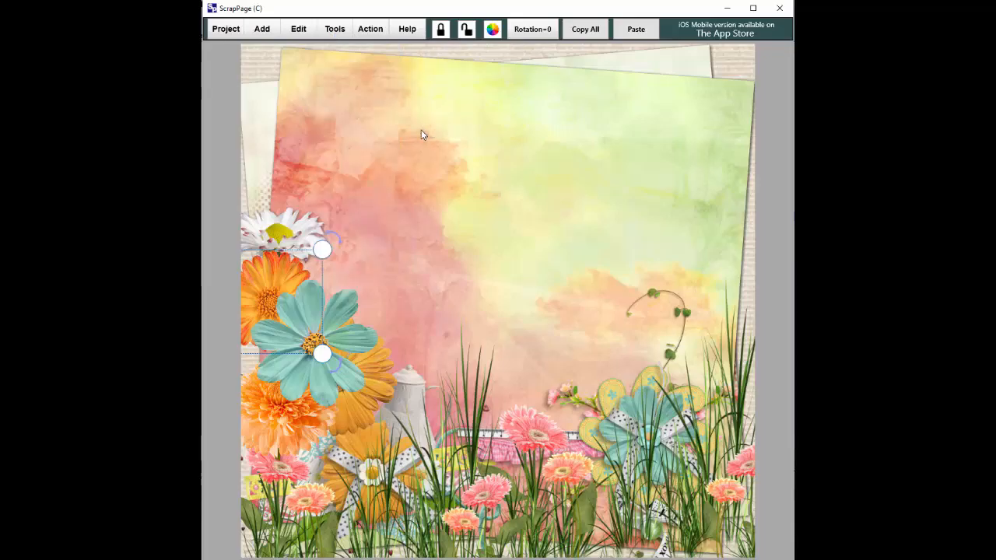
pyautogui.click(316, 311)
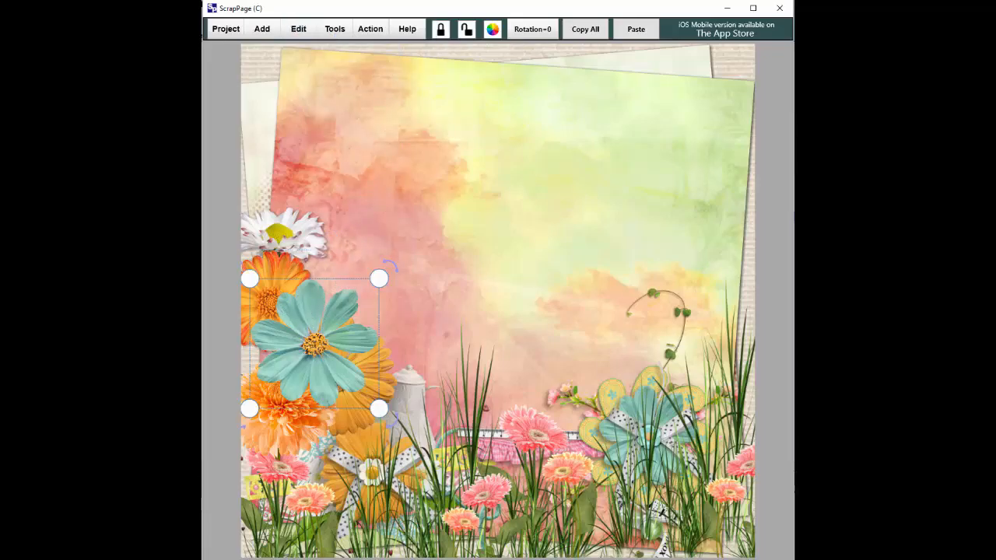
pyautogui.click(334, 29)
pyautogui.click(340, 84)
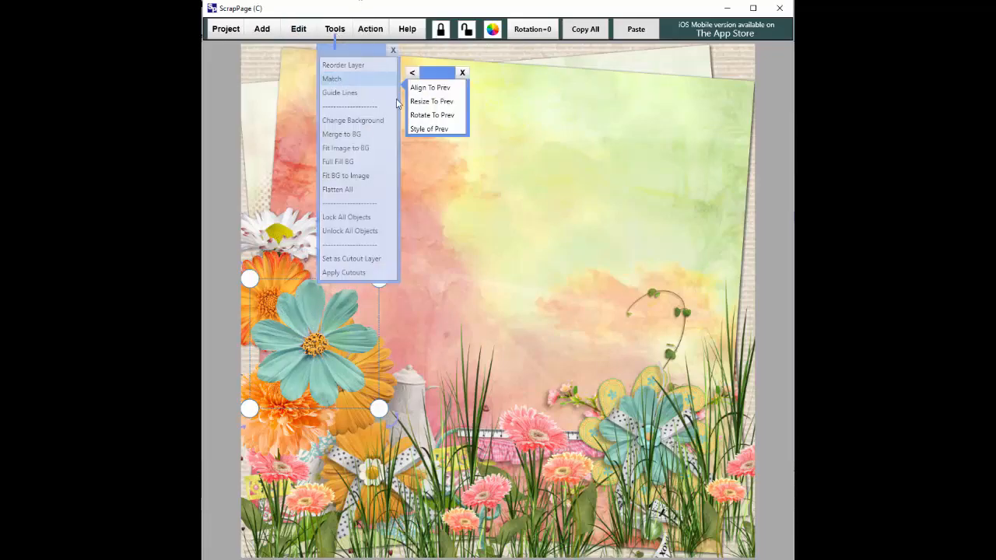
pyautogui.click(441, 133)
# Step: Match the shadow style onto the remaining flowers in the left-side cluster
pyautogui.click(373, 389)
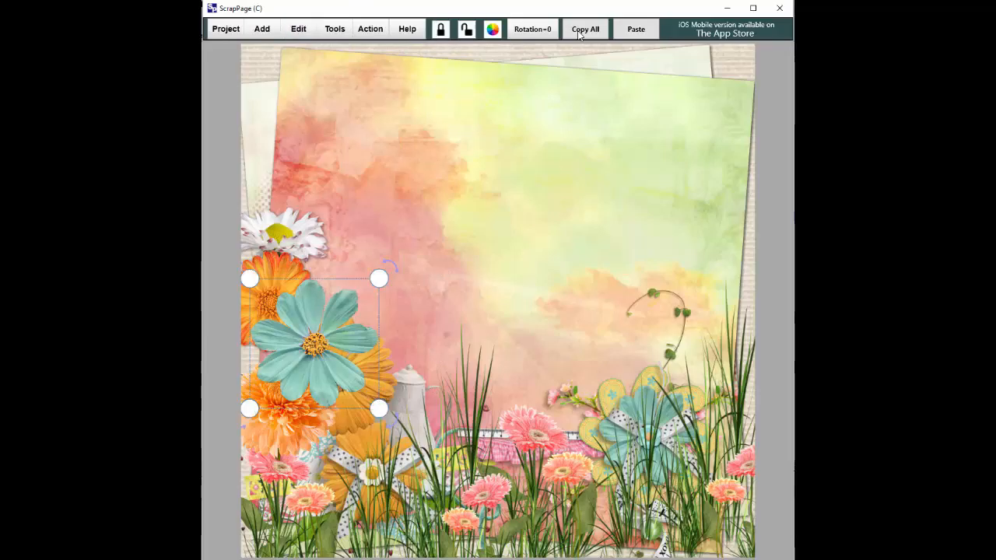
pyautogui.click(386, 358)
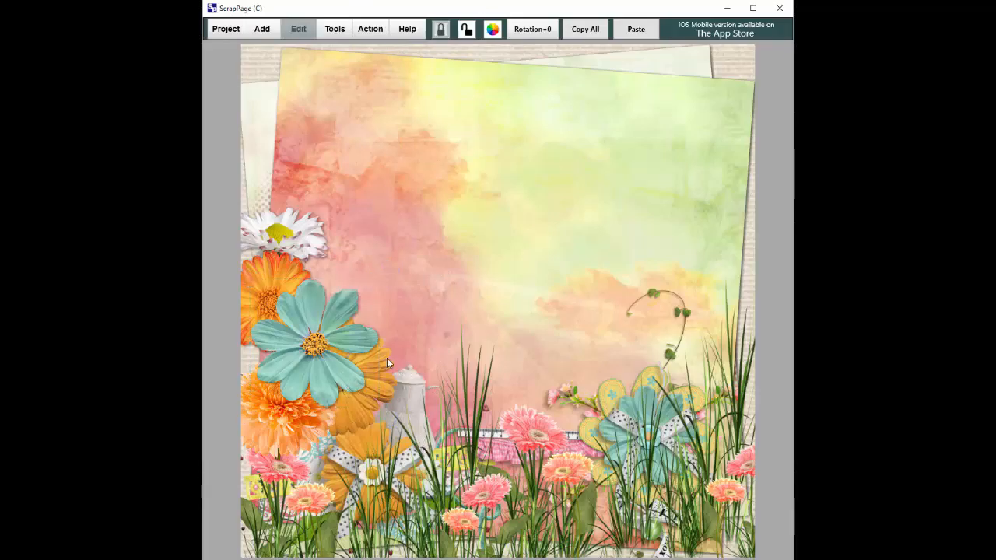
pyautogui.click(336, 31)
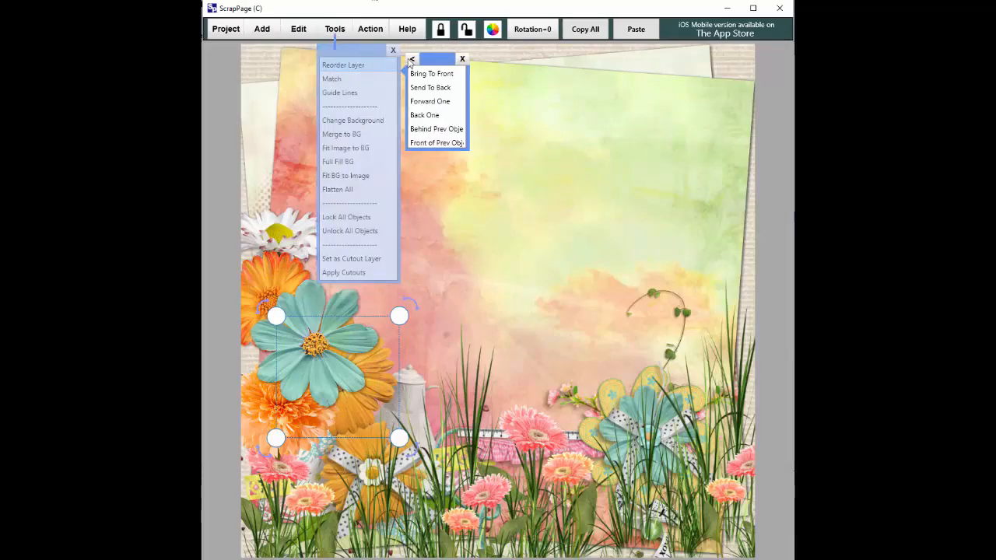
pyautogui.moveTo(340, 94)
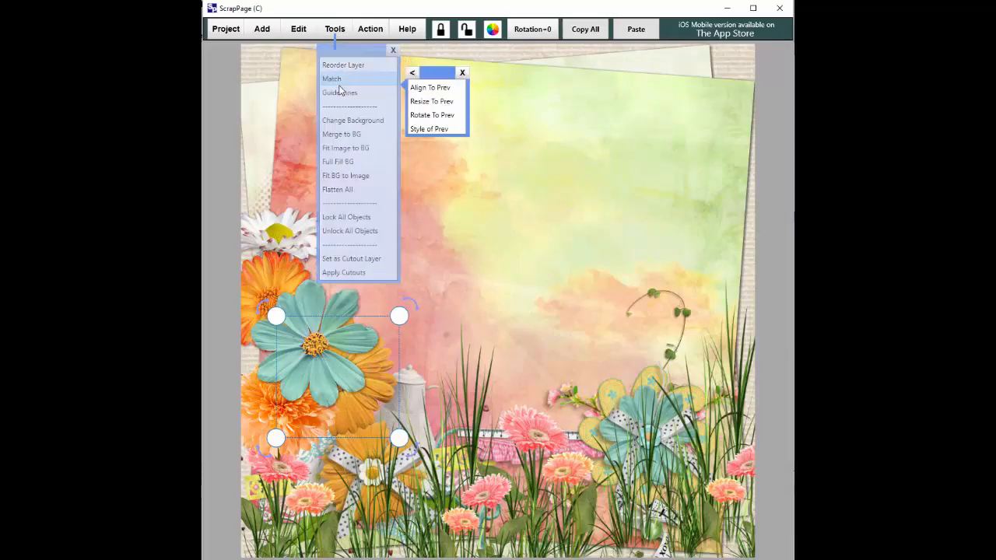
pyautogui.click(424, 128)
pyautogui.click(261, 432)
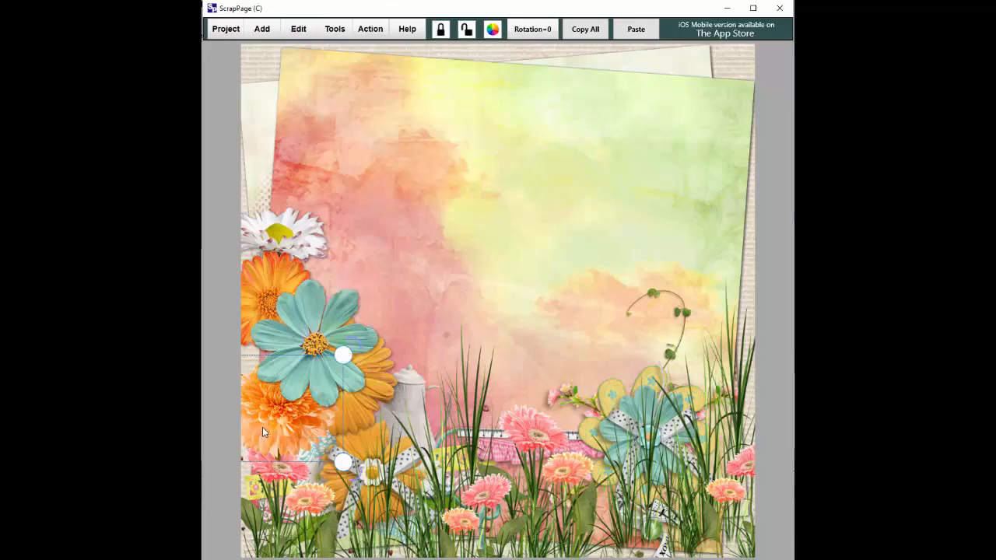
pyautogui.click(335, 30)
pyautogui.moveTo(335, 82)
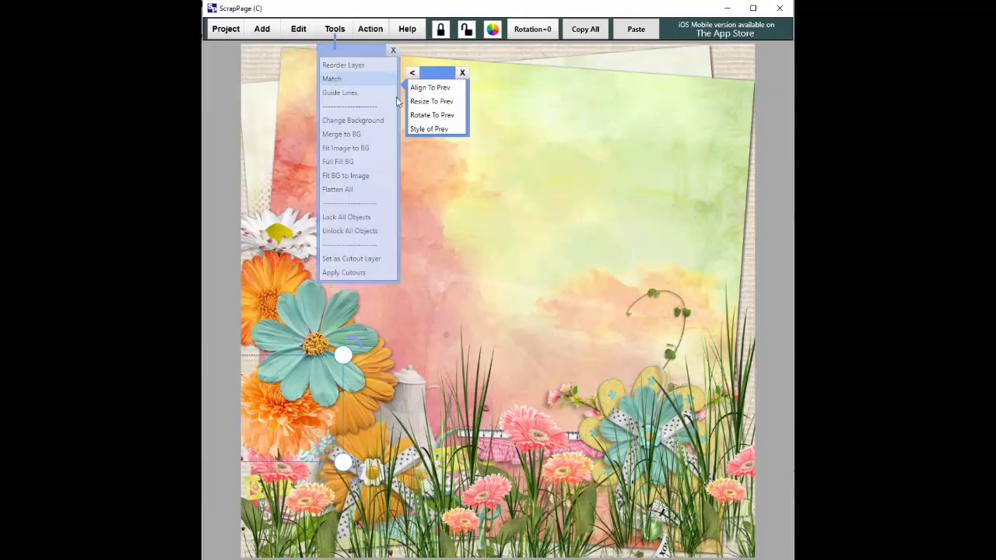
pyautogui.click(432, 129)
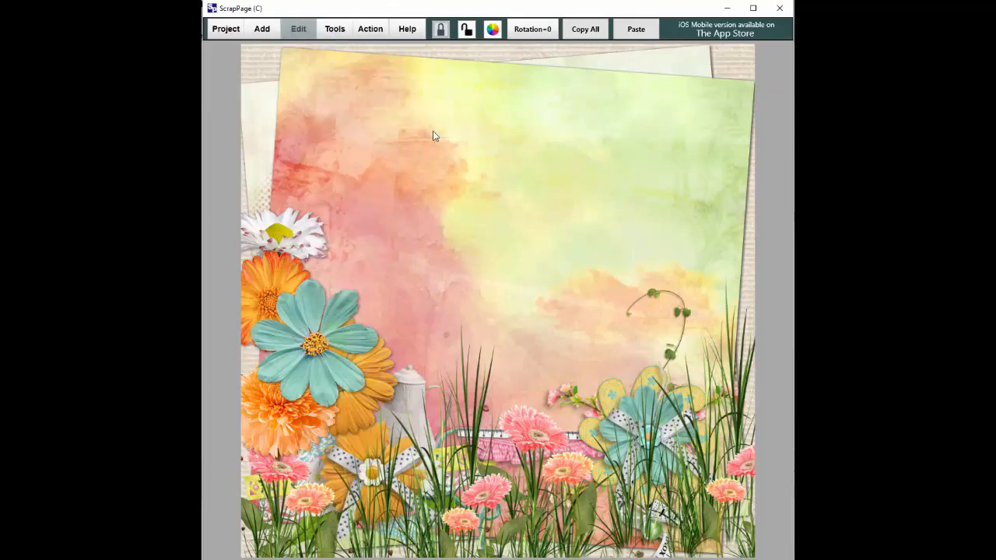